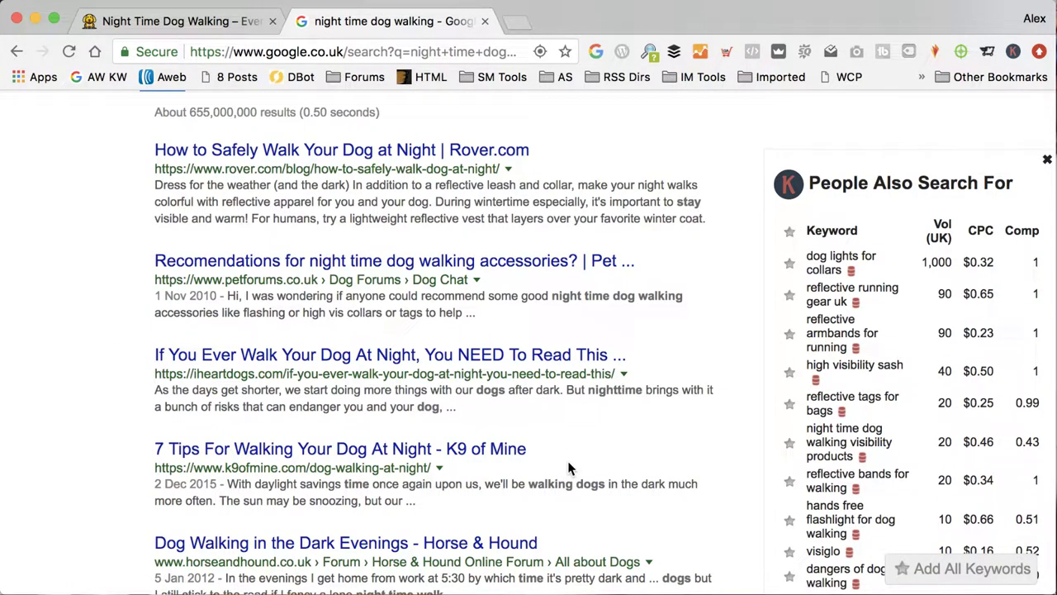
# Step: Examine the Google results and search suggestions for "night time dog walking"
pyautogui.scroll(1, 568, 468)
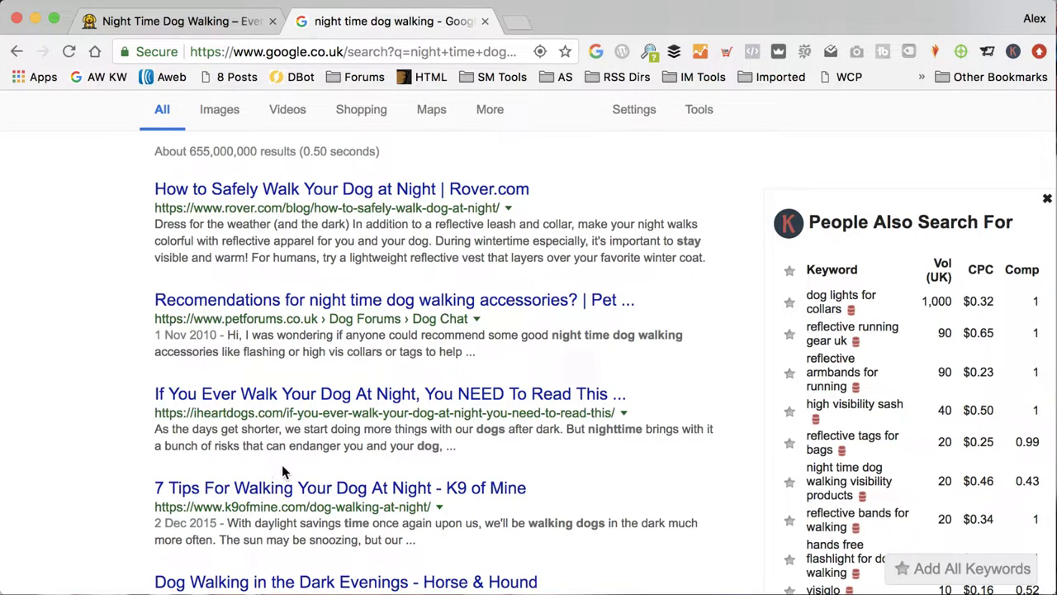
pyautogui.scroll(-3, 418, 497)
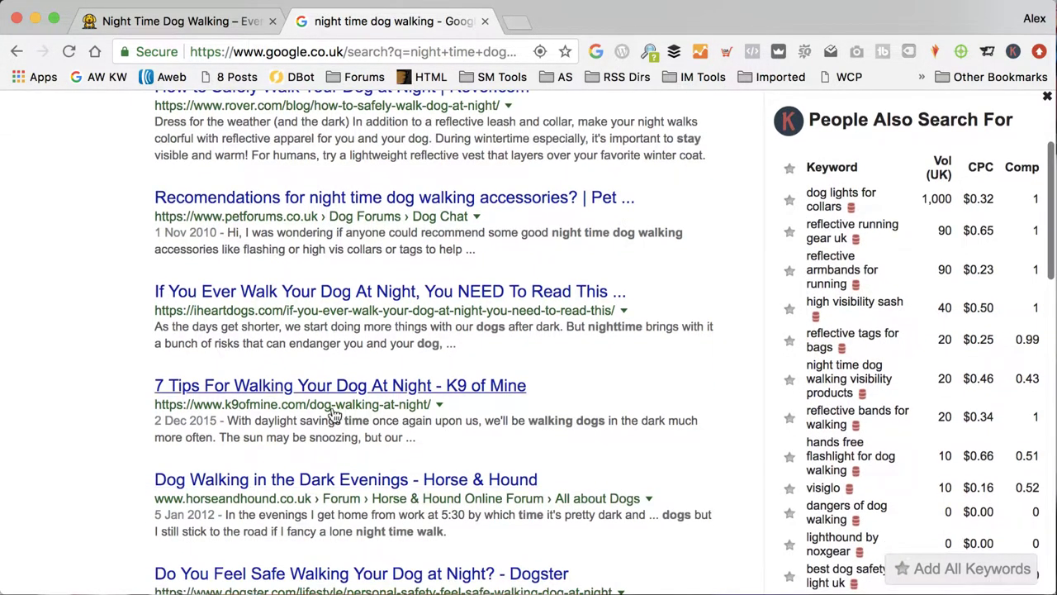
pyautogui.scroll(-5, 418, 498)
pyautogui.scroll(-10, 339, 536)
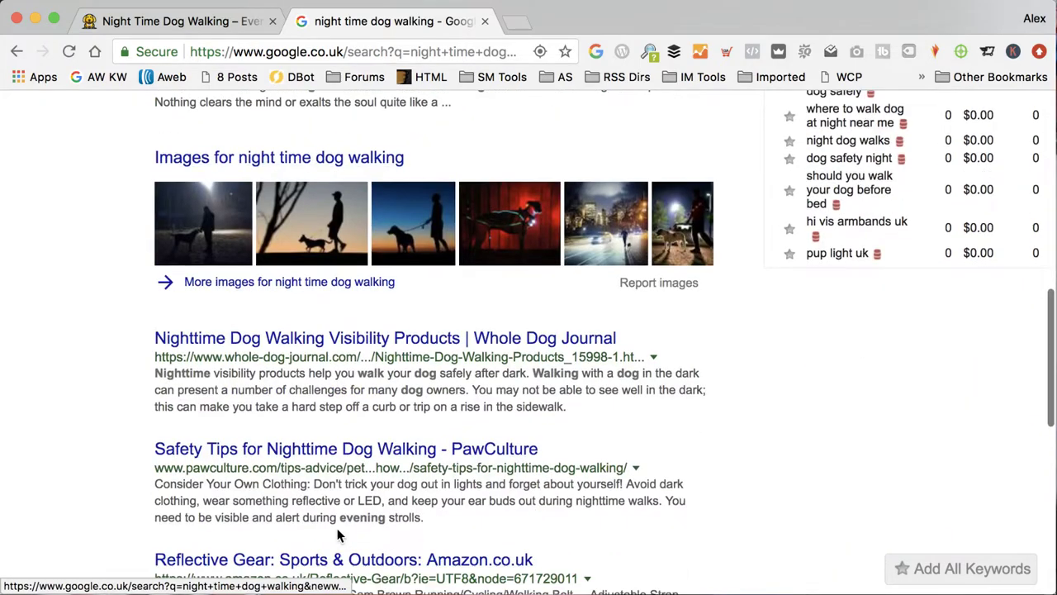
pyautogui.scroll(-5, 339, 535)
pyautogui.scroll(15, 339, 535)
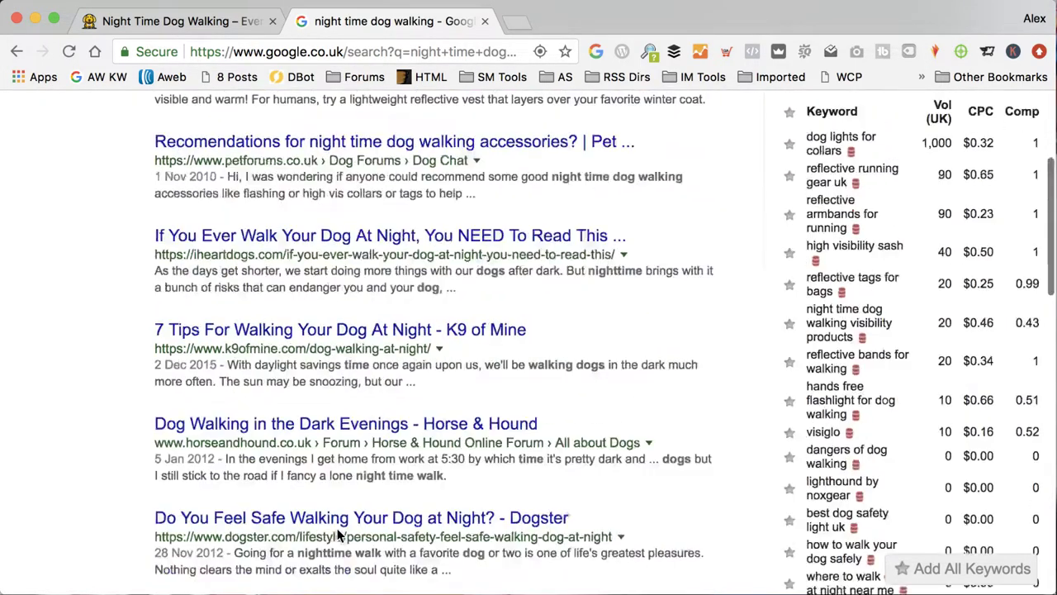
pyautogui.click(238, 119)
pyautogui.moveTo(319, 130); pyautogui.dragTo(148, 130)
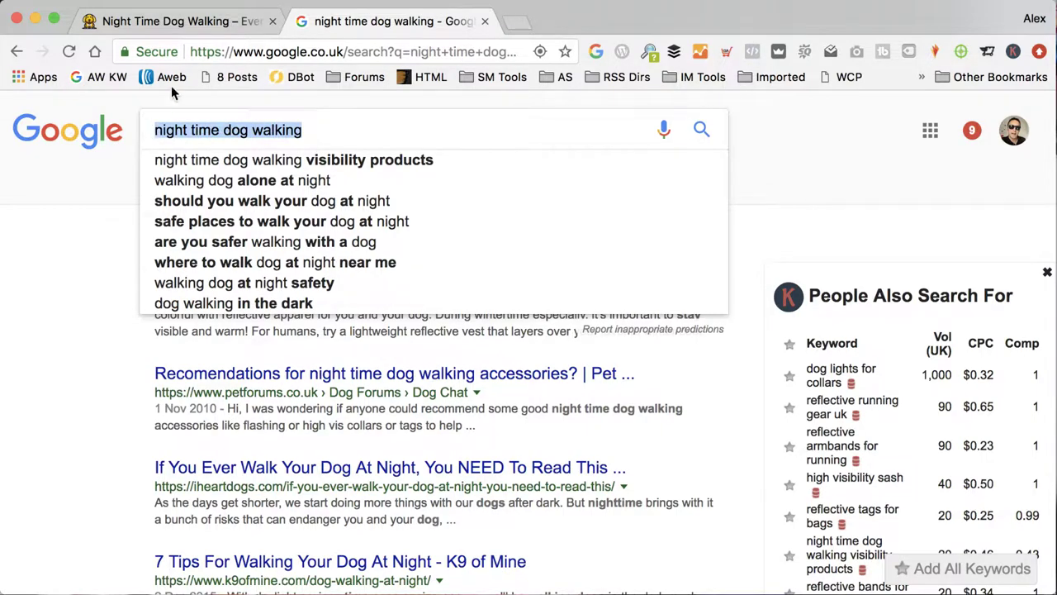
# Step: Switch to the BowWowTech site, open the Night Time Dog Walking post for editing and go to its Yoast SEO section
pyautogui.click(180, 22)
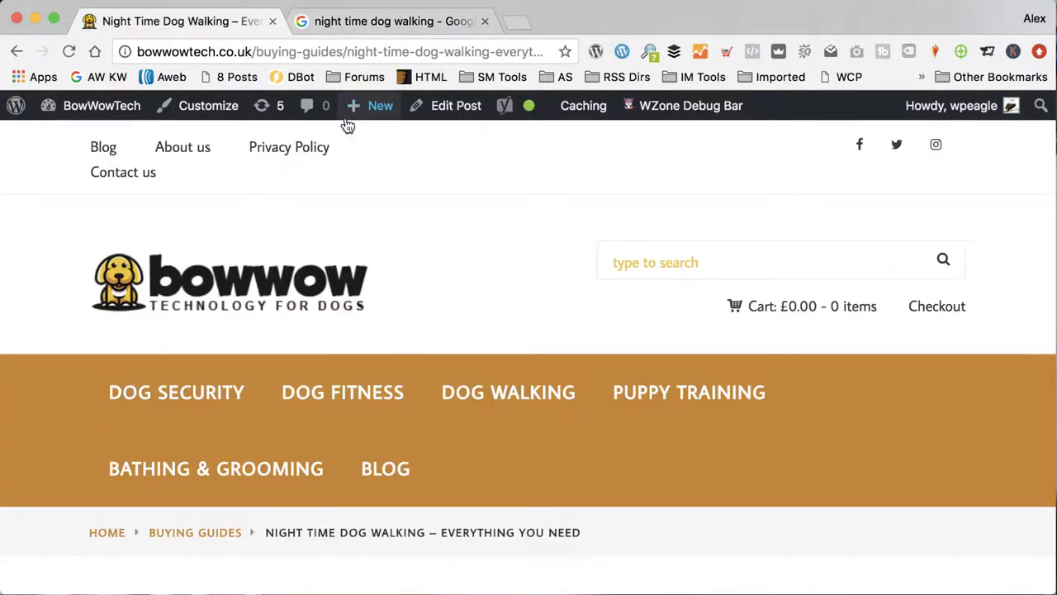
pyautogui.click(436, 116)
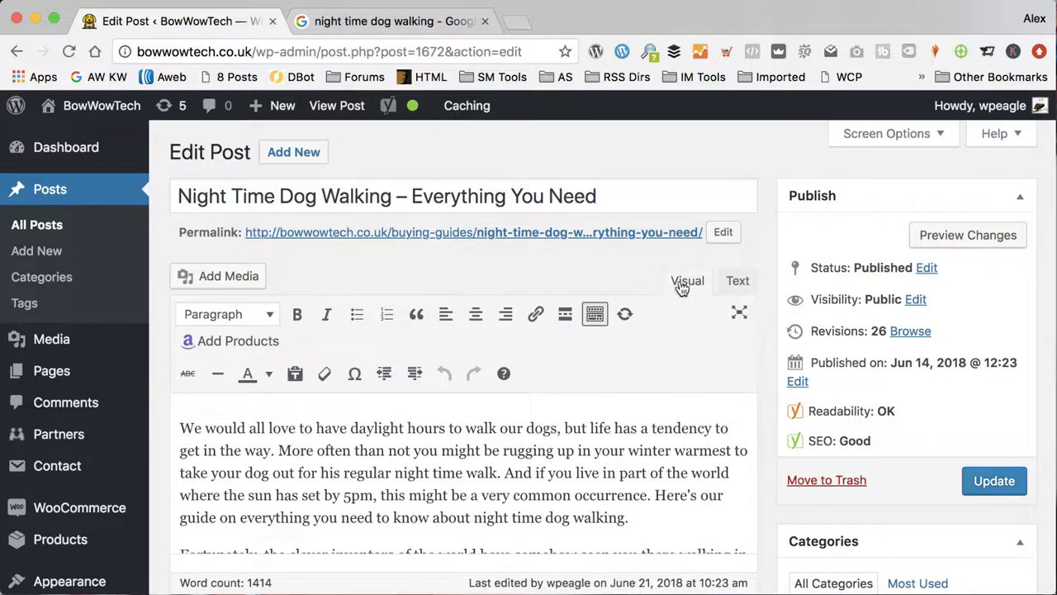
pyautogui.scroll(-3, 640, 432)
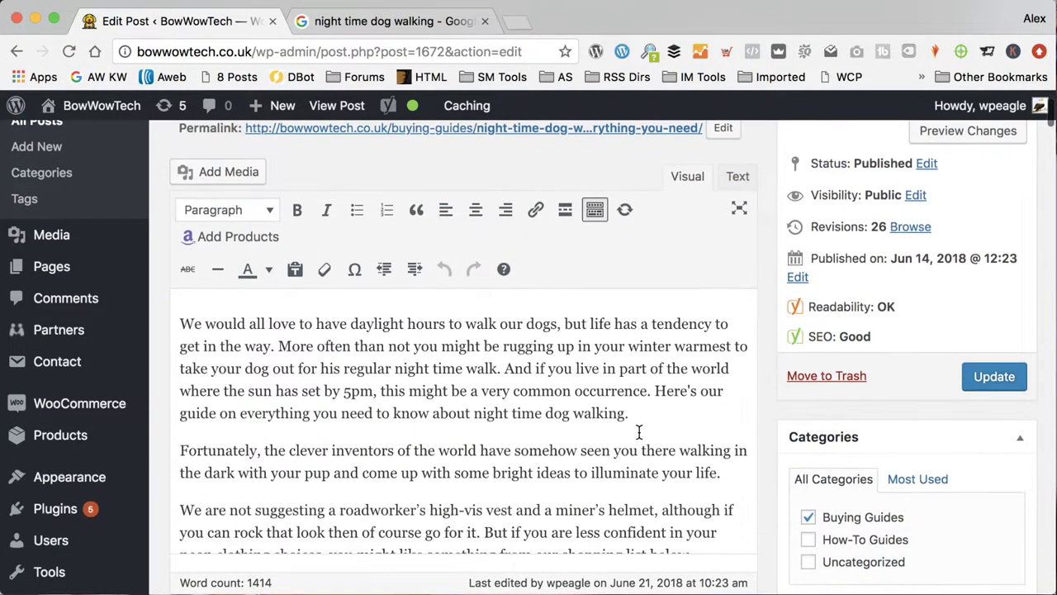
pyautogui.scroll(-20, 638, 432)
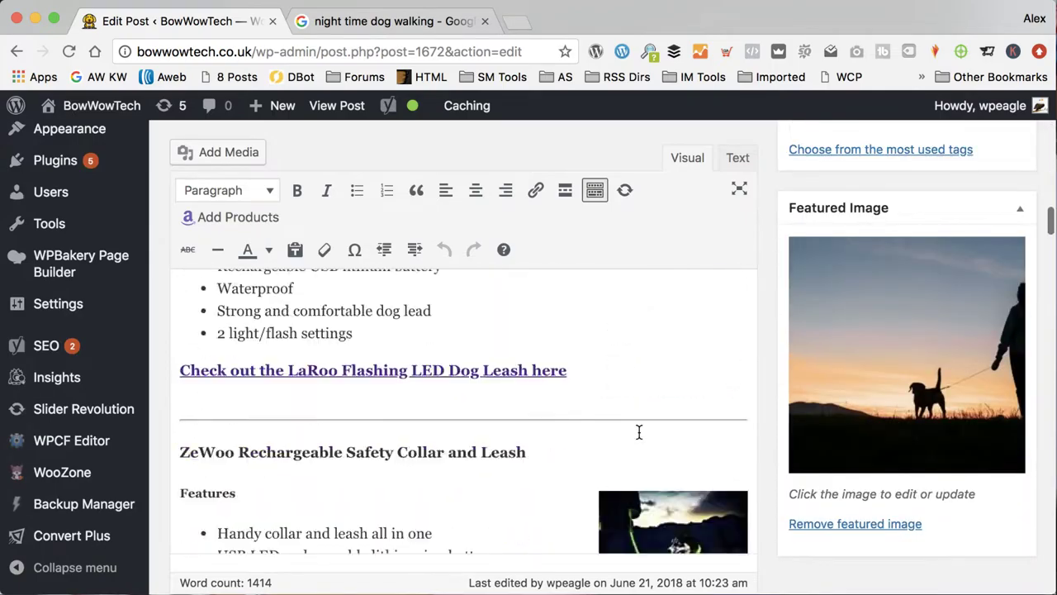
pyautogui.scroll(-20, 774, 406)
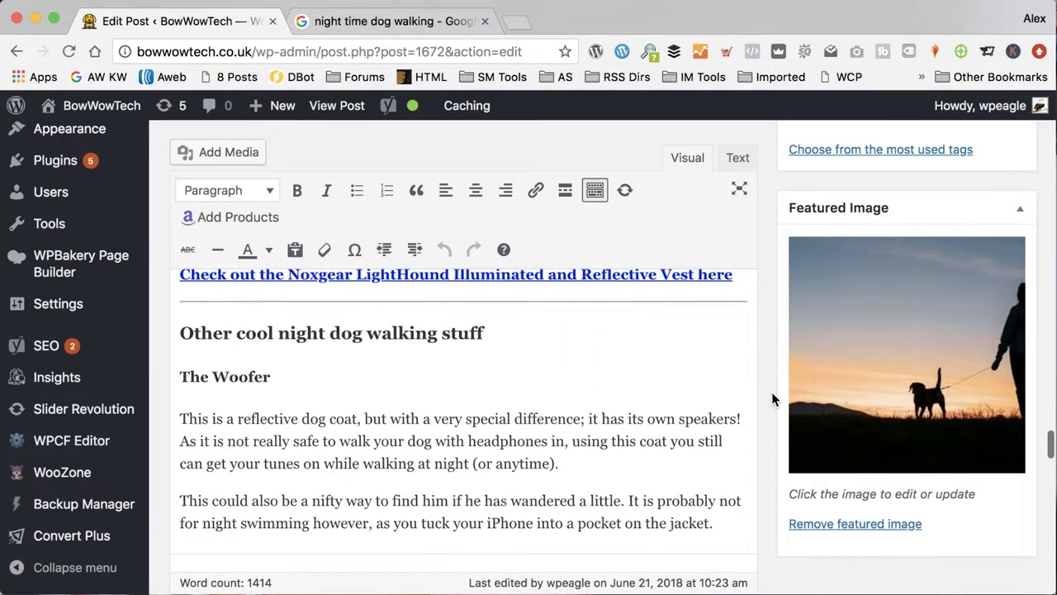
pyautogui.scroll(-9, 774, 399)
pyautogui.scroll(17, 774, 399)
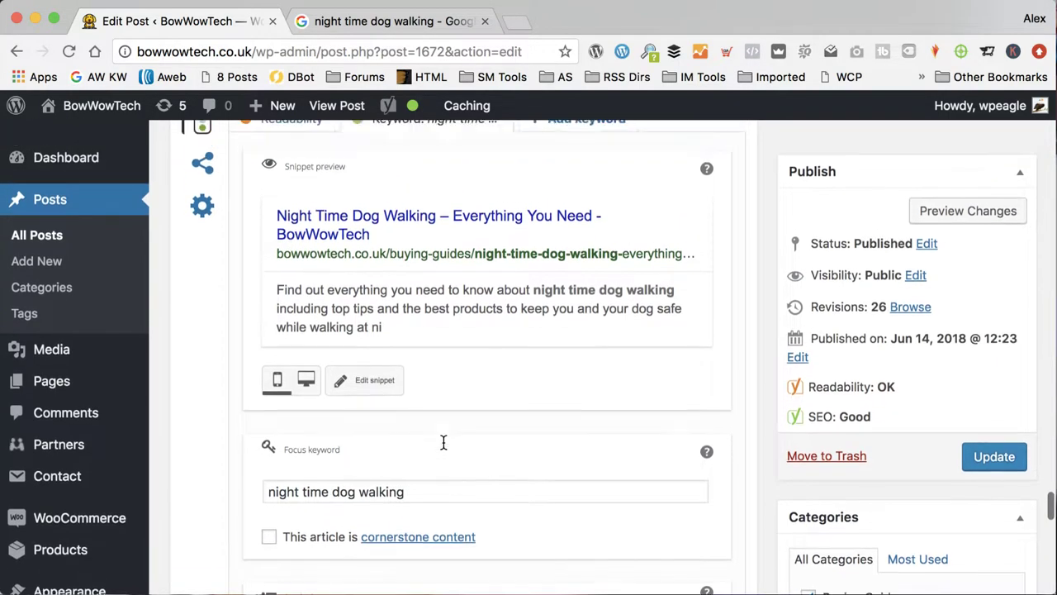
# Step: Review the problems, improvements and good results in the Yoast analysis for the post's focus keyword
pyautogui.scroll(3, 442, 441)
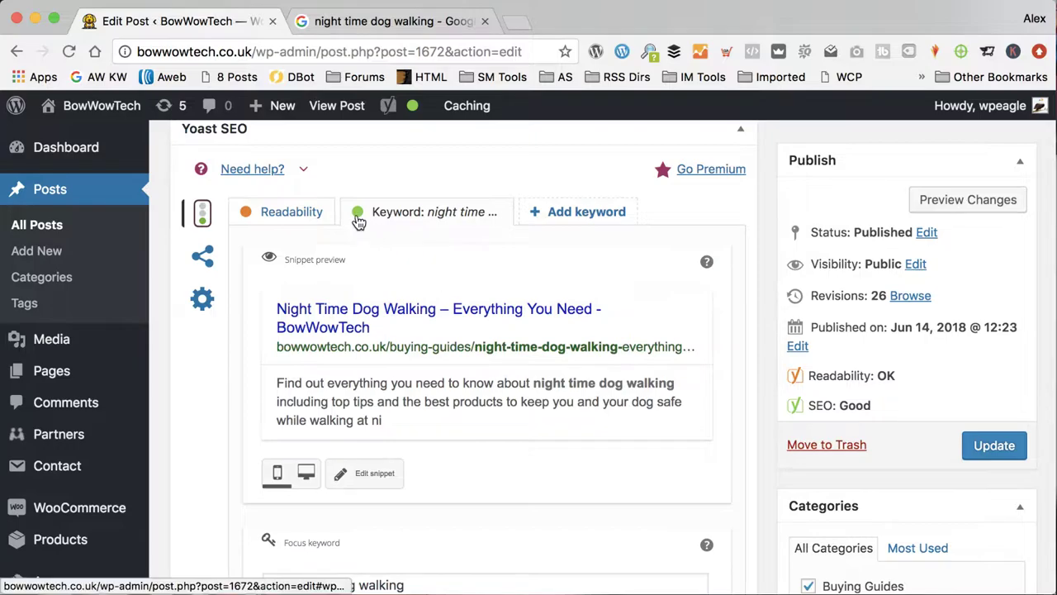
pyautogui.scroll(-5, 499, 354)
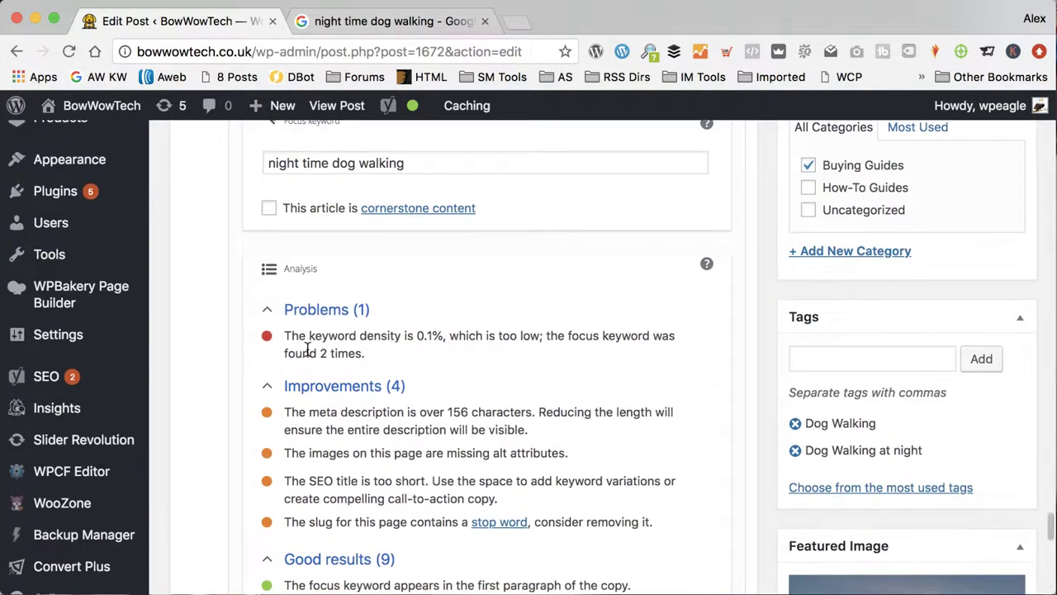
pyautogui.scroll(-2, 347, 257)
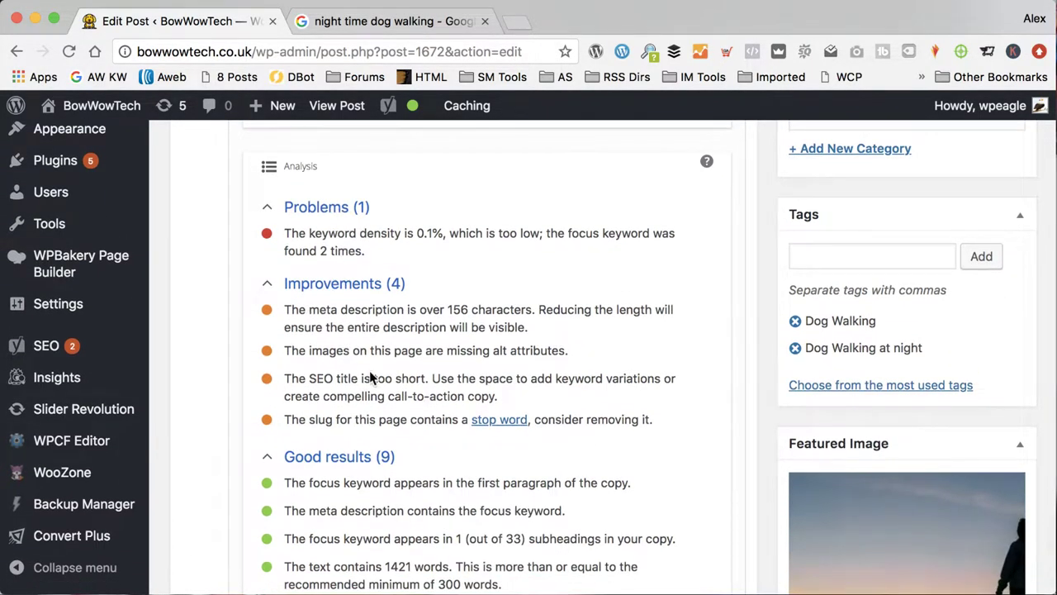
pyautogui.scroll(1, 380, 380)
pyautogui.scroll(-2, 377, 382)
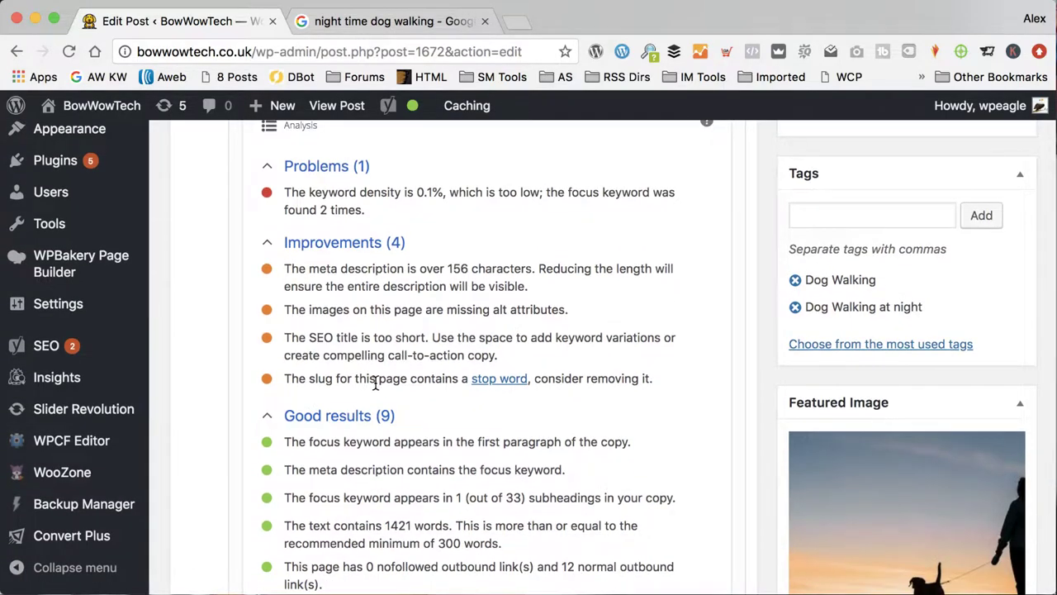
pyautogui.scroll(-2, 361, 380)
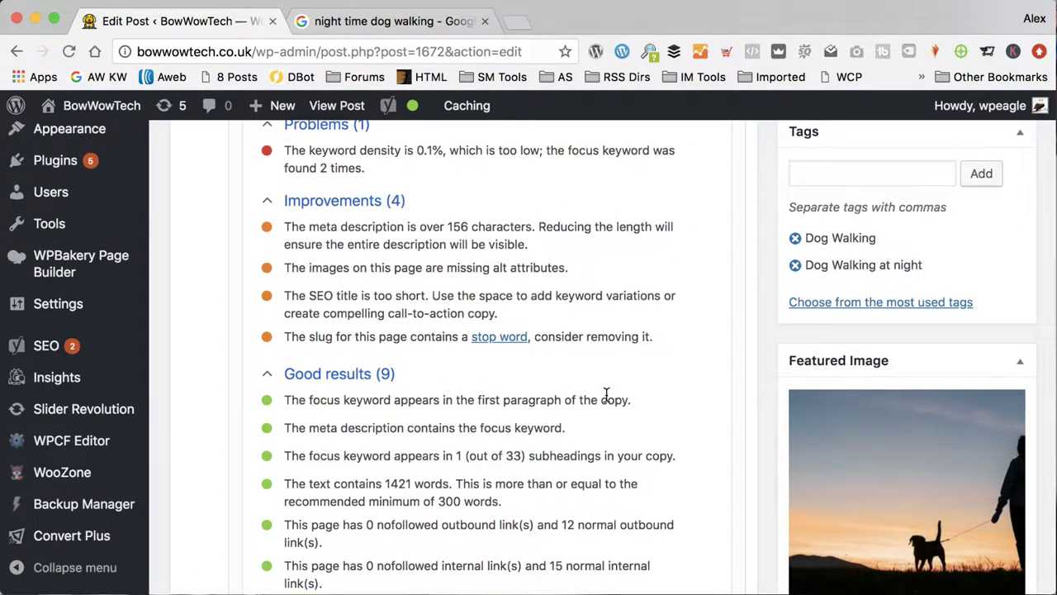
# Step: Check the post's opening paragraph for its guide sentence and the focus keyword "night time dog walking"
pyautogui.scroll(20, 608, 395)
pyautogui.scroll(-15, 608, 394)
pyautogui.scroll(15, 608, 395)
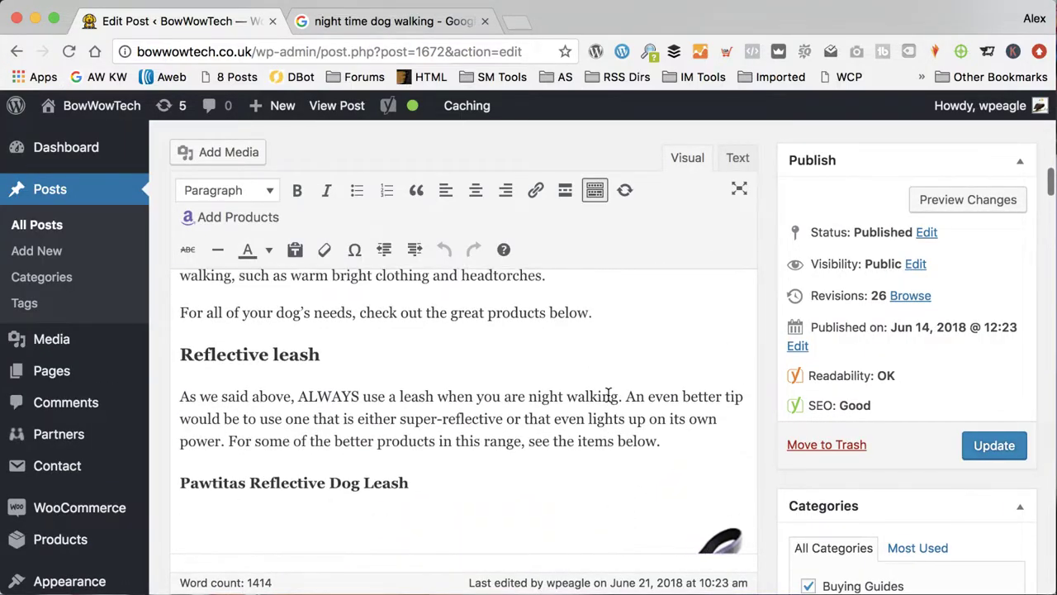
pyautogui.scroll(-2, 608, 395)
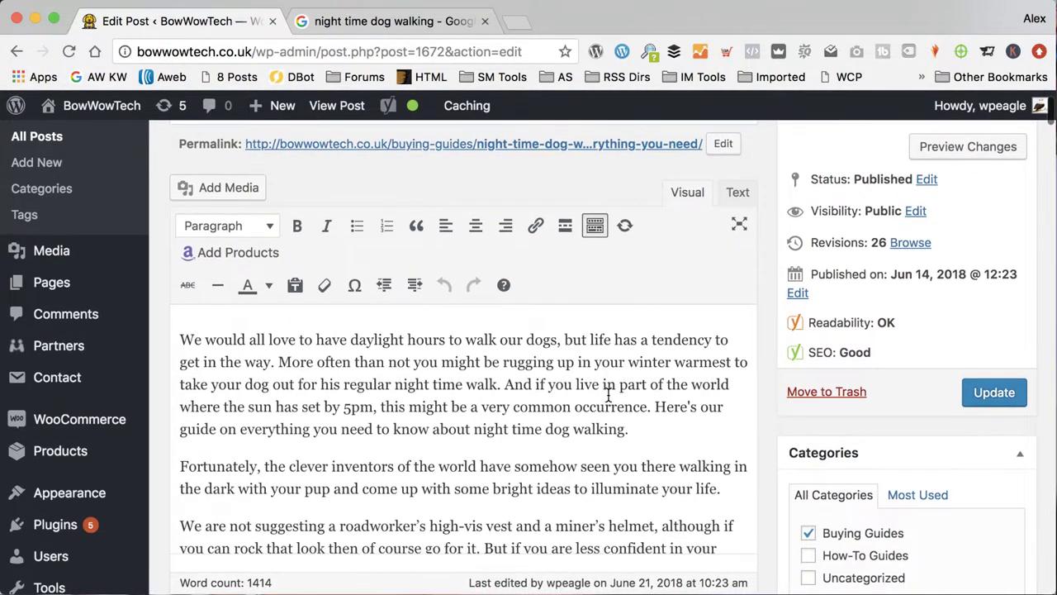
pyautogui.moveTo(179, 334); pyautogui.dragTo(653, 411)
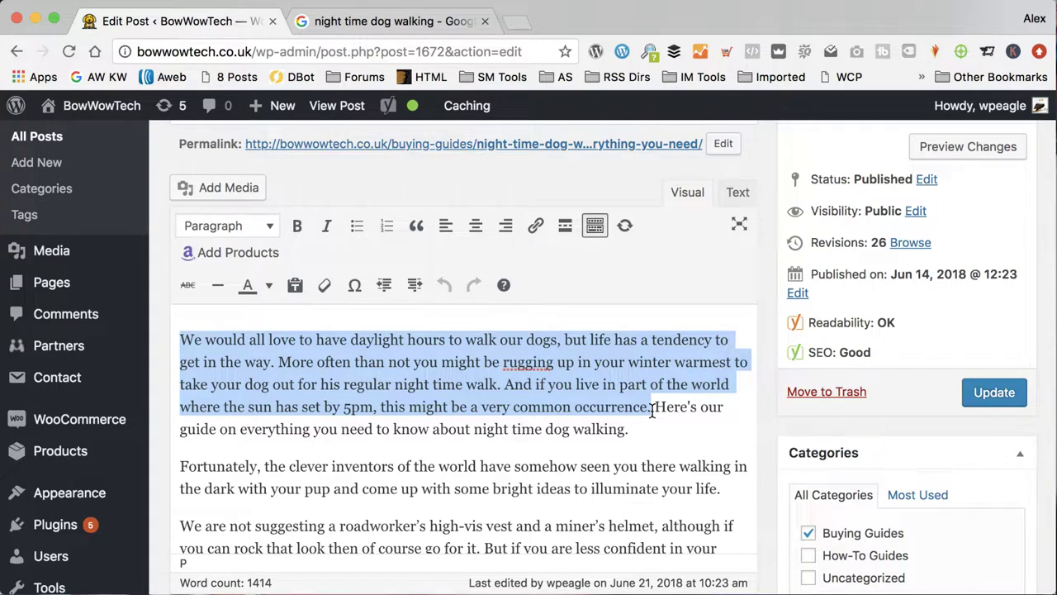
pyautogui.click(662, 428)
pyautogui.moveTo(633, 430); pyautogui.dragTo(655, 407)
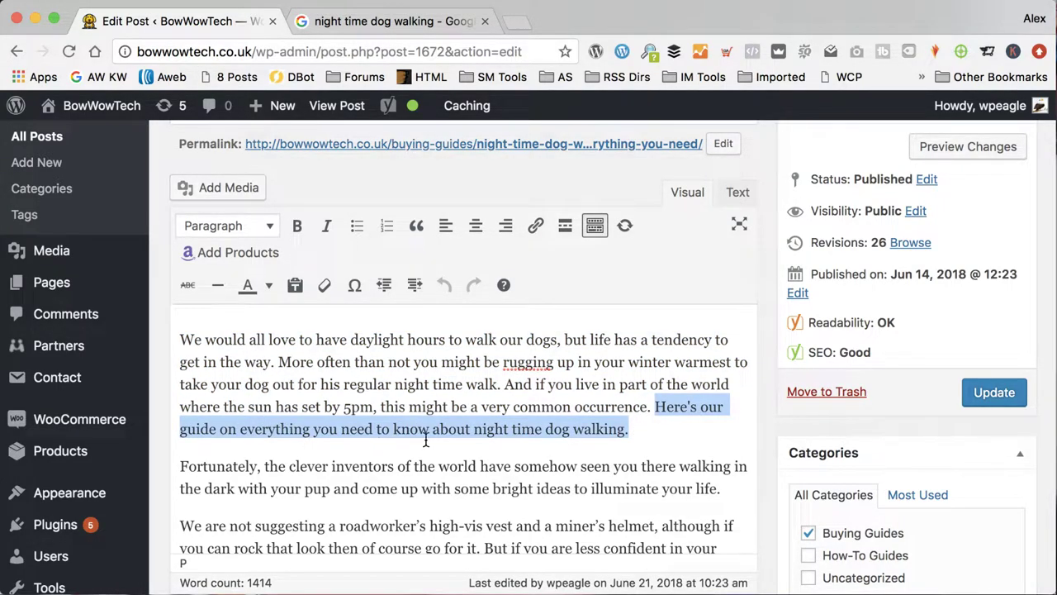
pyautogui.click(714, 436)
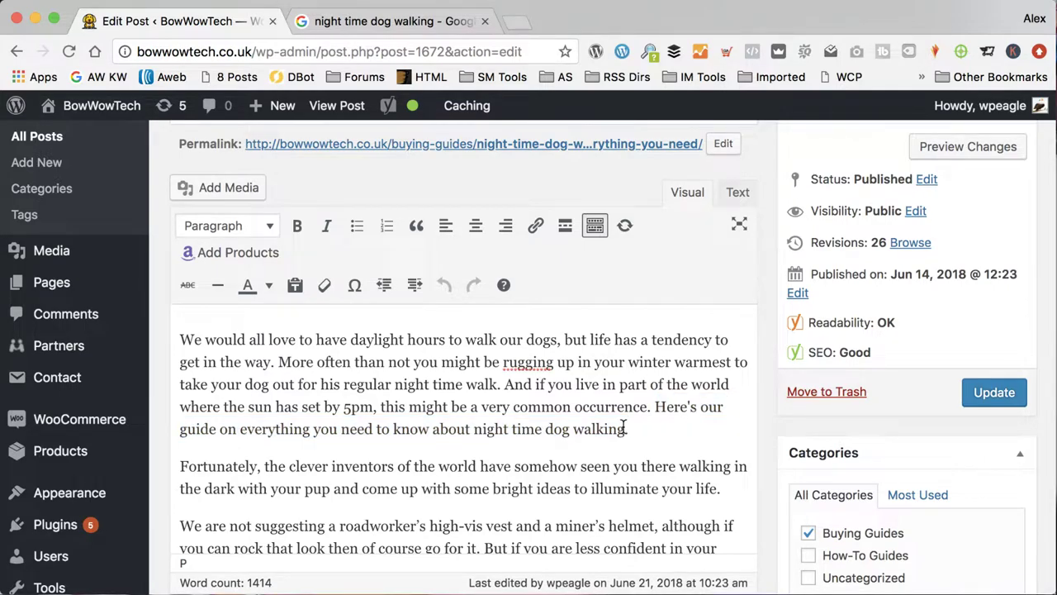
pyautogui.moveTo(626, 429); pyautogui.dragTo(471, 423)
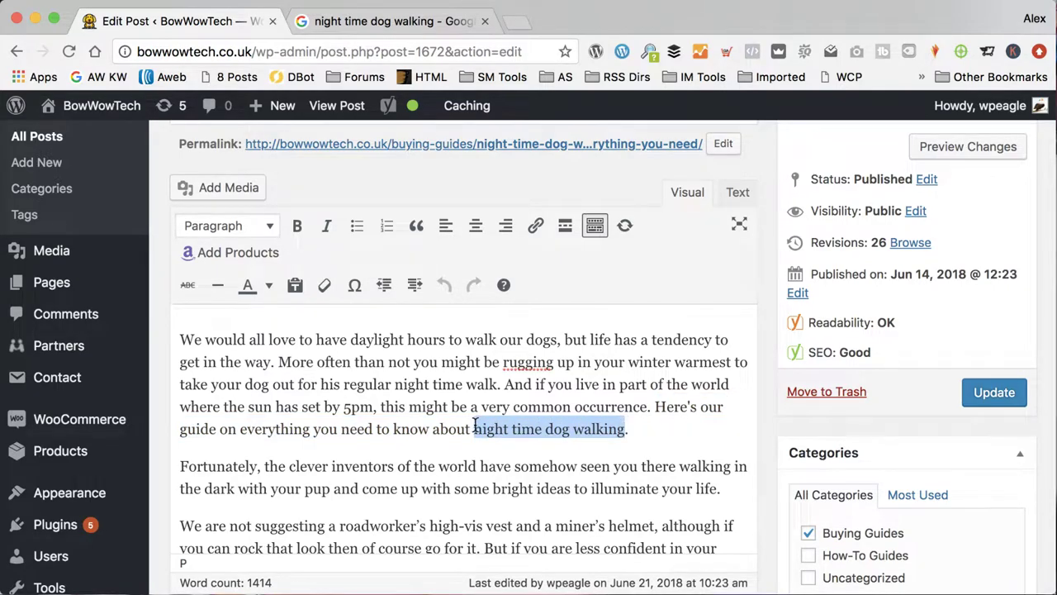
pyautogui.click(530, 461)
# Step: Shorten the Yoast meta description by removing "Find out" so that it starts with "Everything you need to know"
pyautogui.scroll(-20, 771, 310)
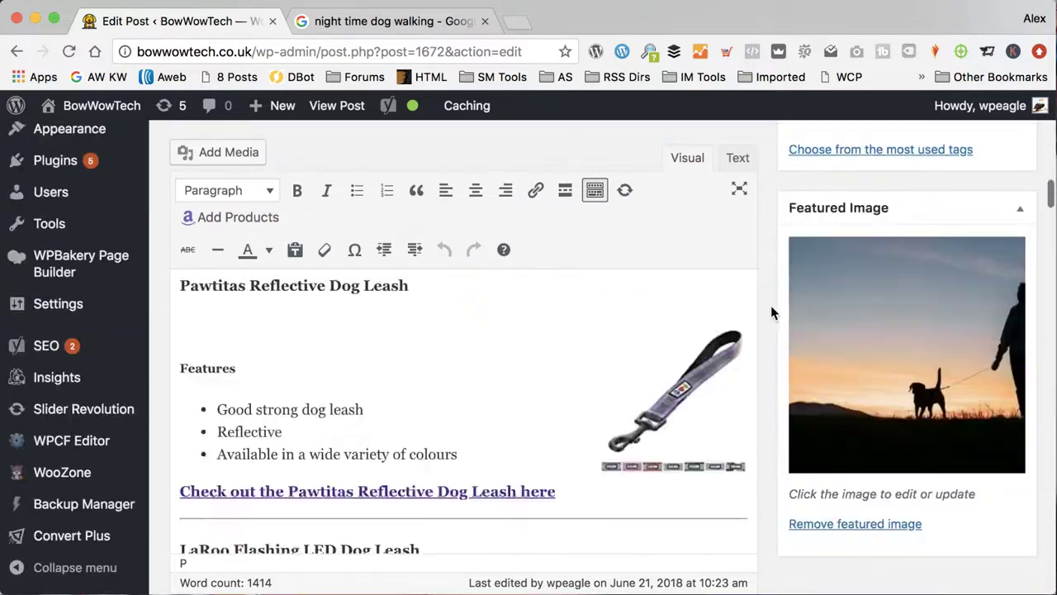
pyautogui.scroll(-5, 771, 304)
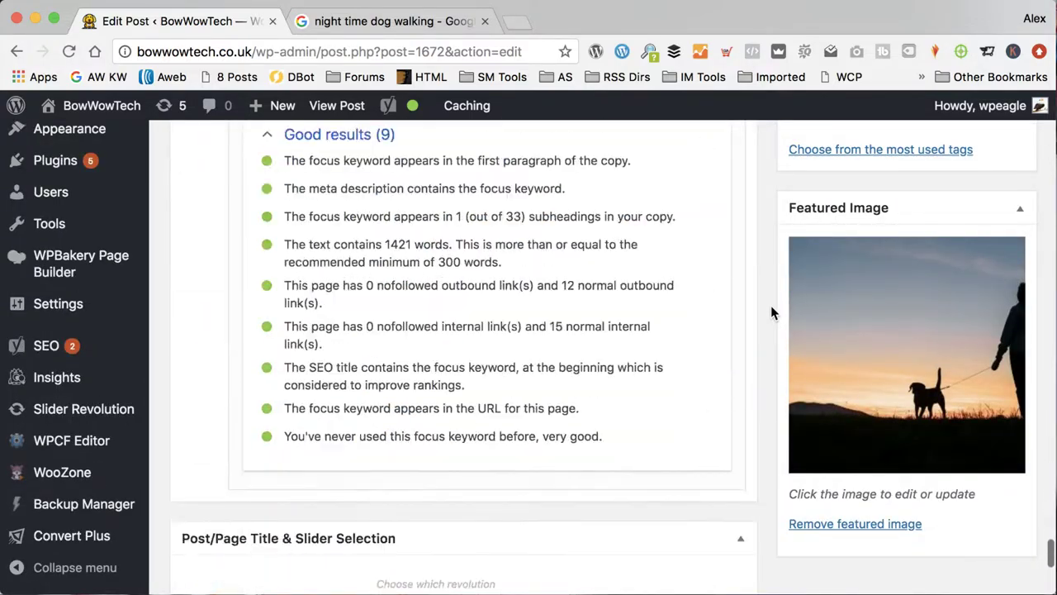
pyautogui.scroll(10, 771, 305)
pyautogui.scroll(2, 771, 305)
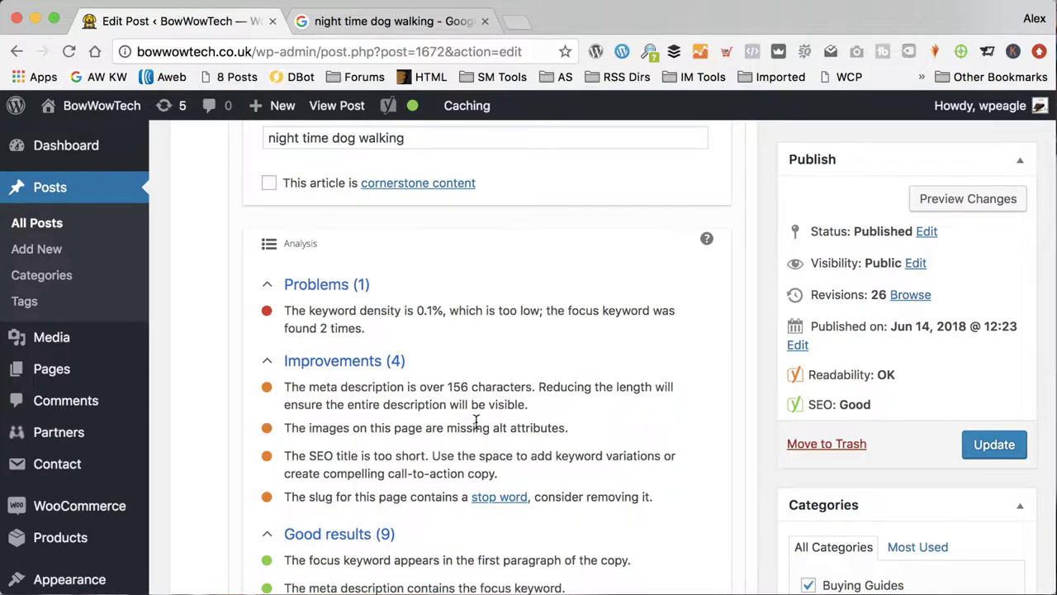
pyautogui.scroll(5, 478, 421)
pyautogui.click(346, 346)
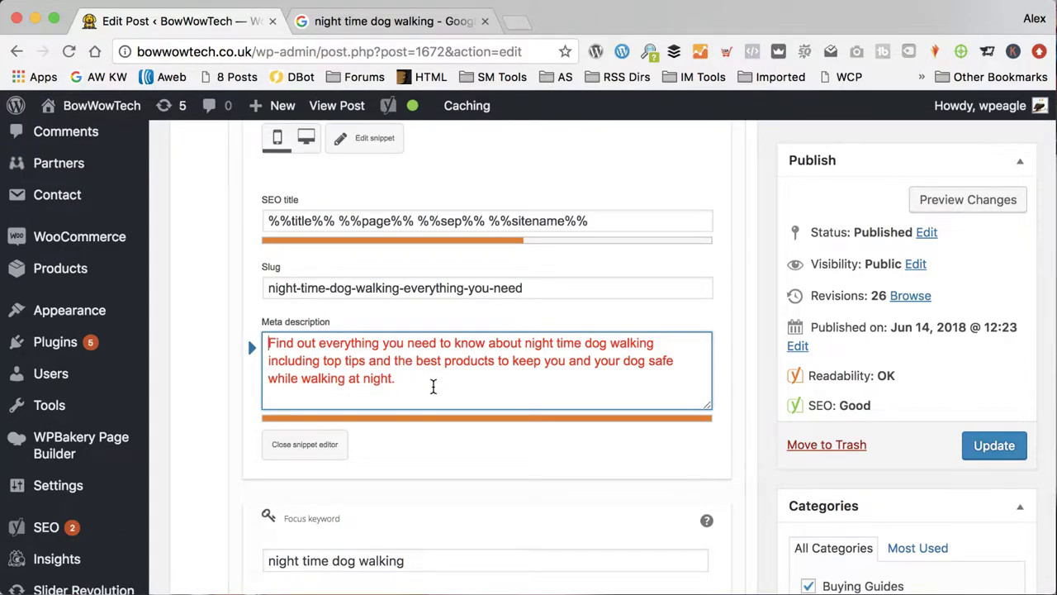
pyautogui.moveTo(318, 342); pyautogui.dragTo(264, 342)
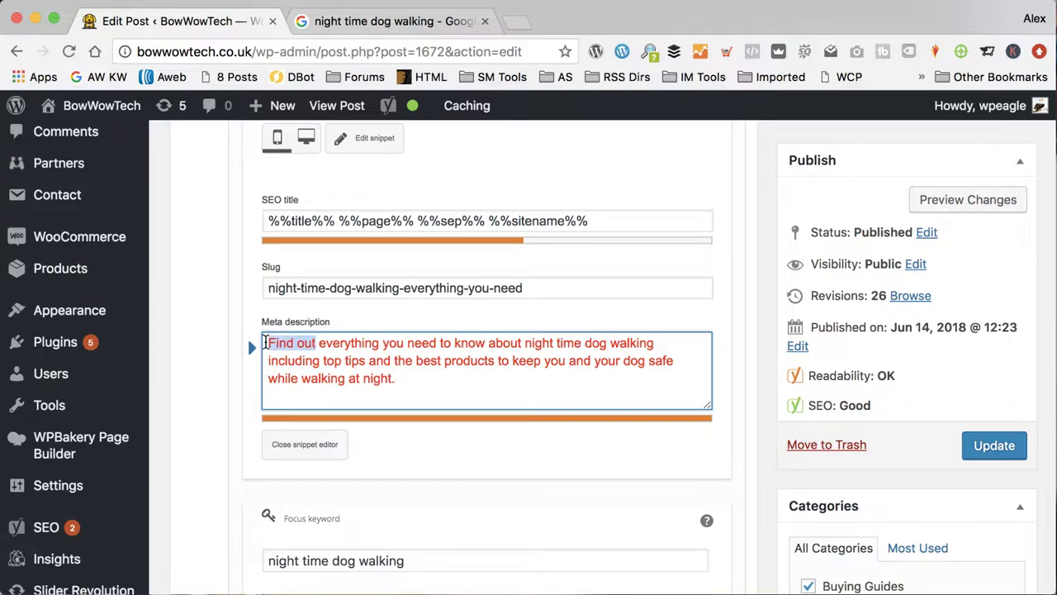
pyautogui.press('BackSpace')
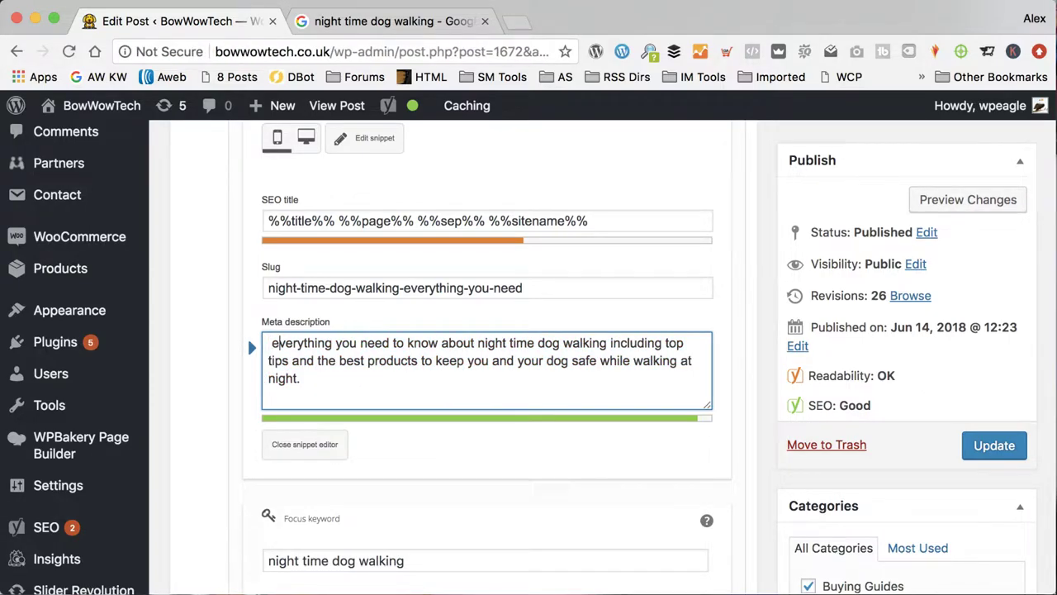
pyautogui.press('BackSpace')
pyautogui.write('E')
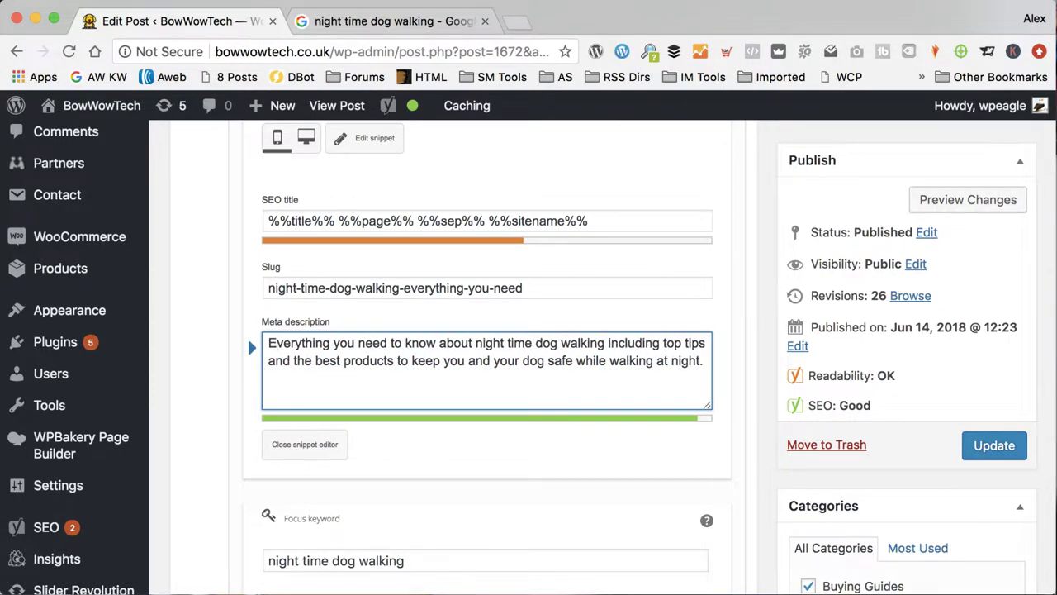
pyautogui.click(461, 441)
# Step: Check the post title, content and remaining suggestions in the Yoast SEO analysis
pyautogui.scroll(-5, 462, 441)
pyautogui.scroll(12, 463, 441)
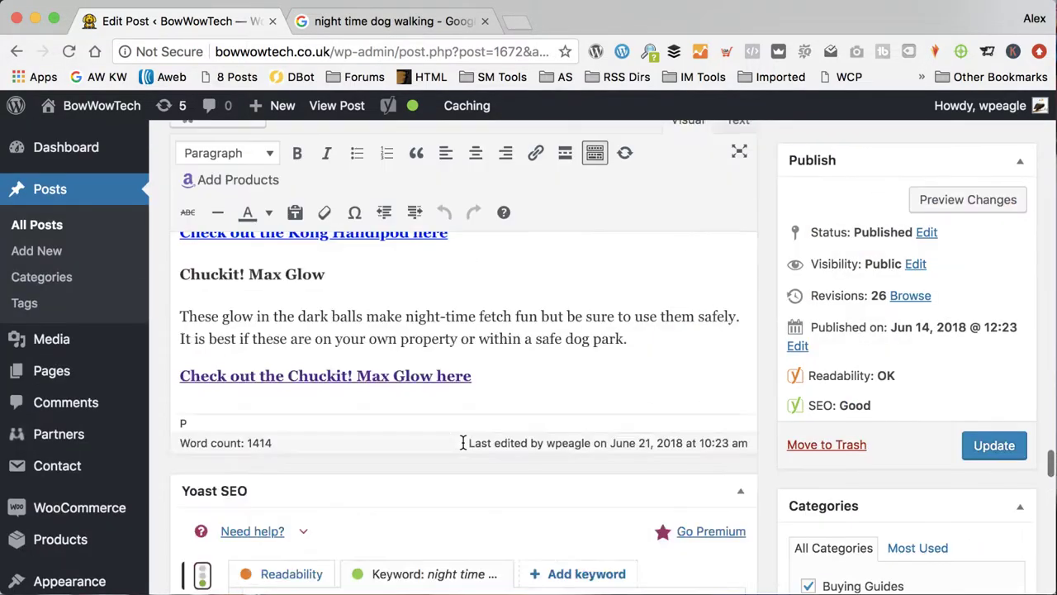
pyautogui.scroll(15, 463, 442)
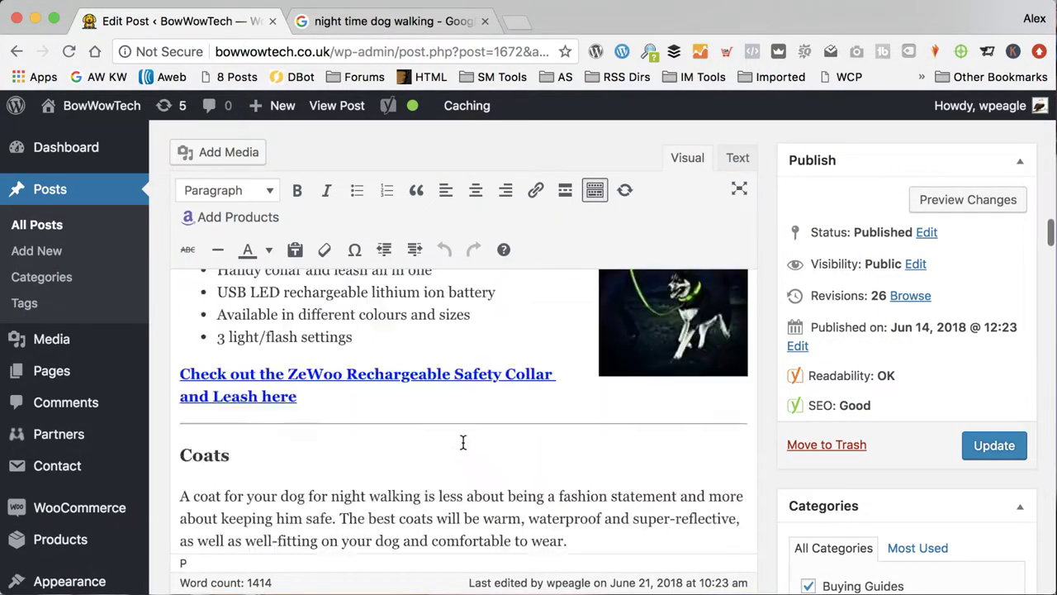
pyautogui.scroll(10, 463, 442)
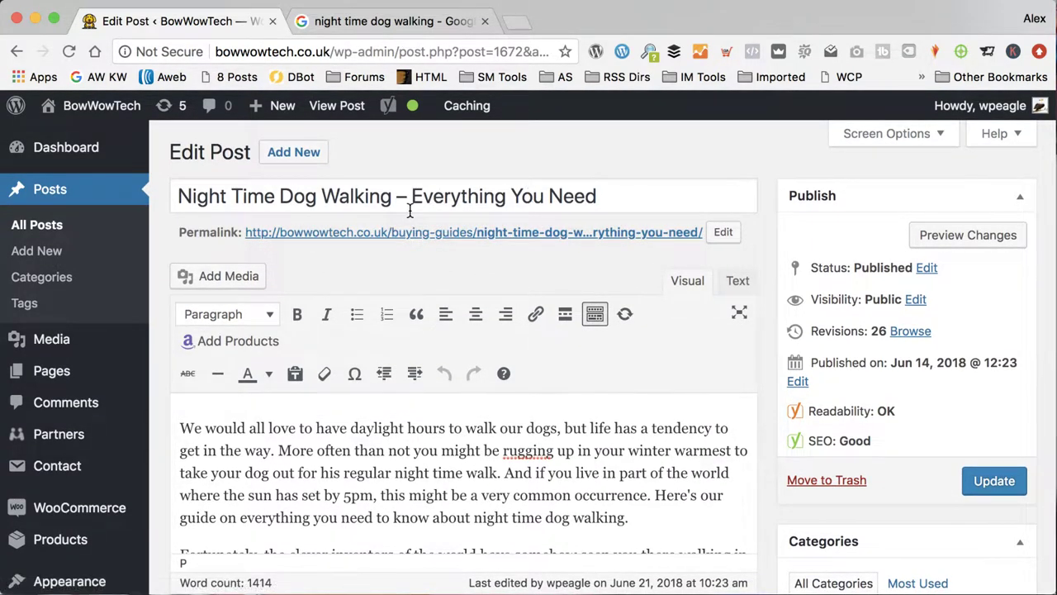
pyautogui.scroll(-15, 410, 211)
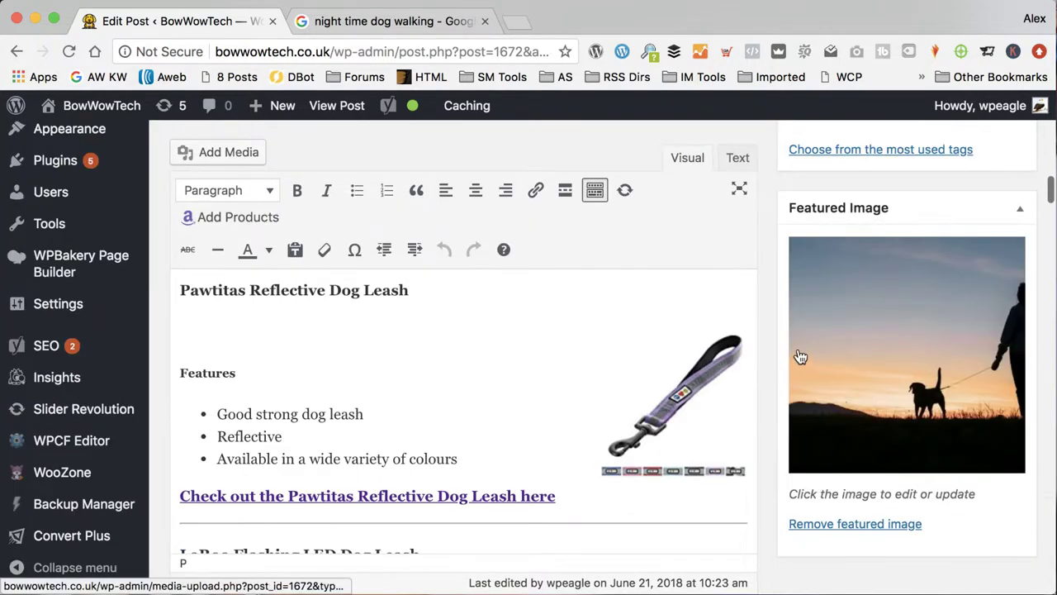
pyautogui.scroll(-20, 780, 337)
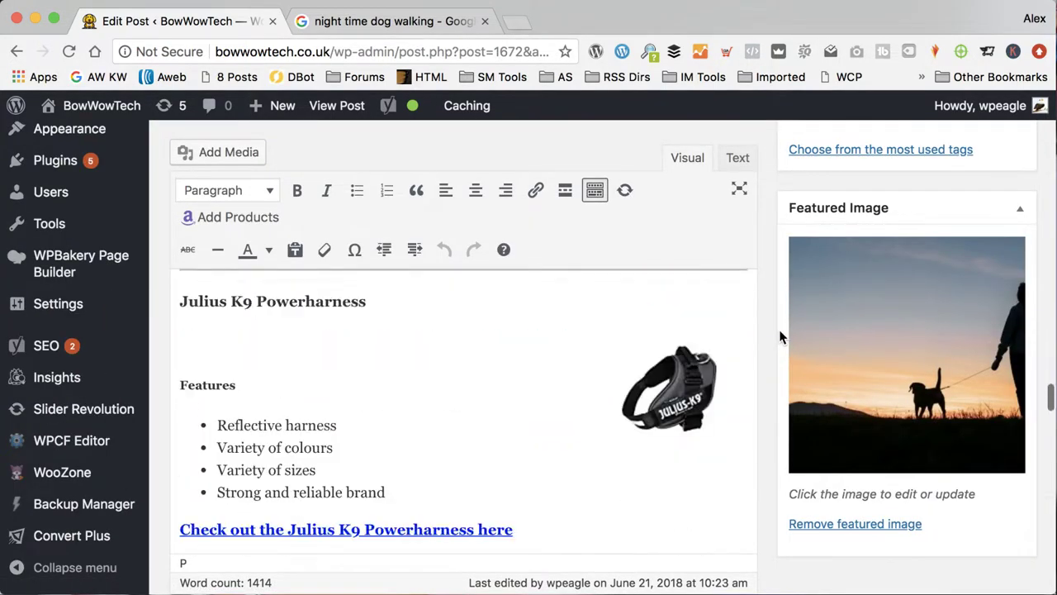
pyautogui.scroll(-10, 781, 337)
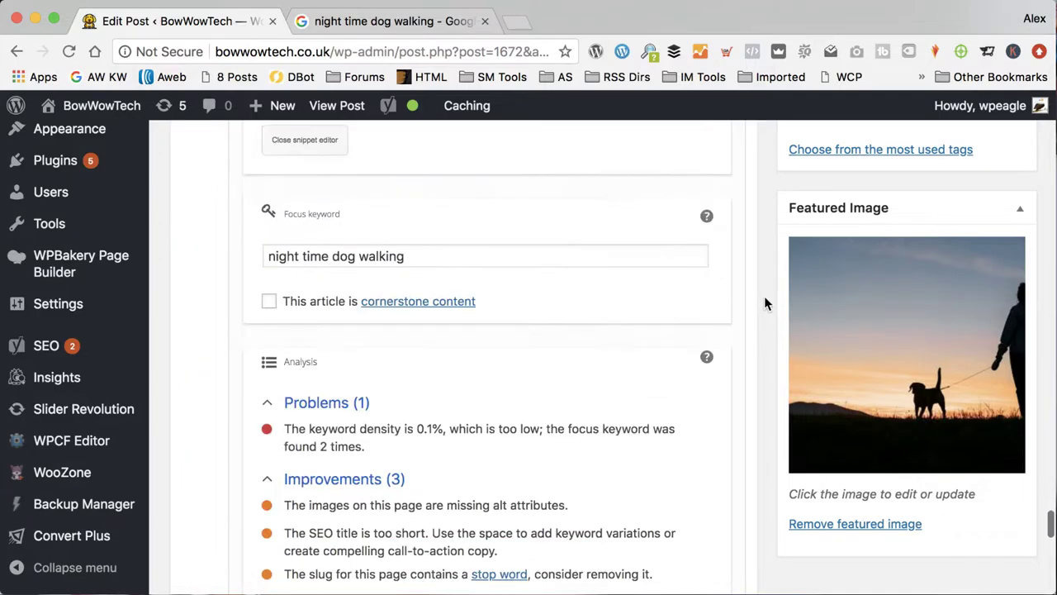
# Step: Remove the stop word "you" from the post's permalink so the slug reads night-time-dog-walking-everything-need
pyautogui.scroll(5, 764, 304)
pyautogui.scroll(1, 764, 304)
pyautogui.scroll(-7, 764, 304)
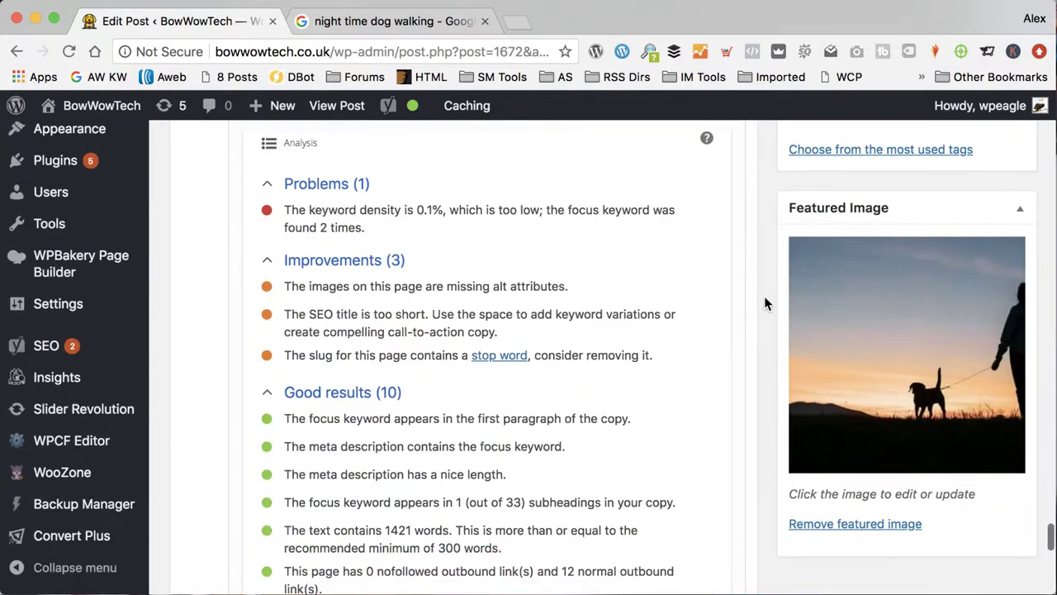
pyautogui.scroll(-1, 764, 304)
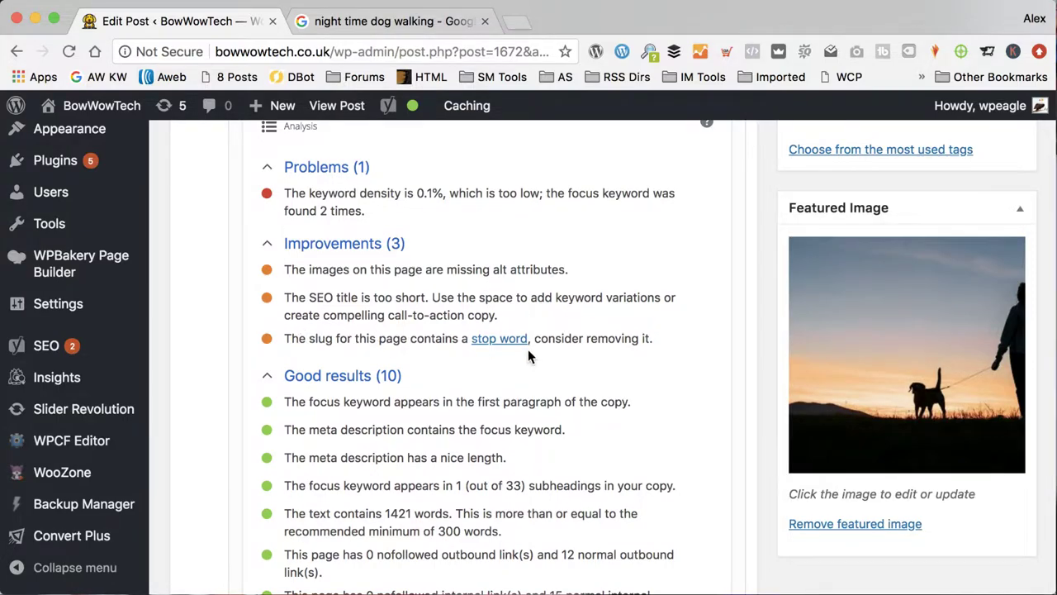
pyautogui.scroll(15, 530, 356)
pyautogui.scroll(6, 530, 365)
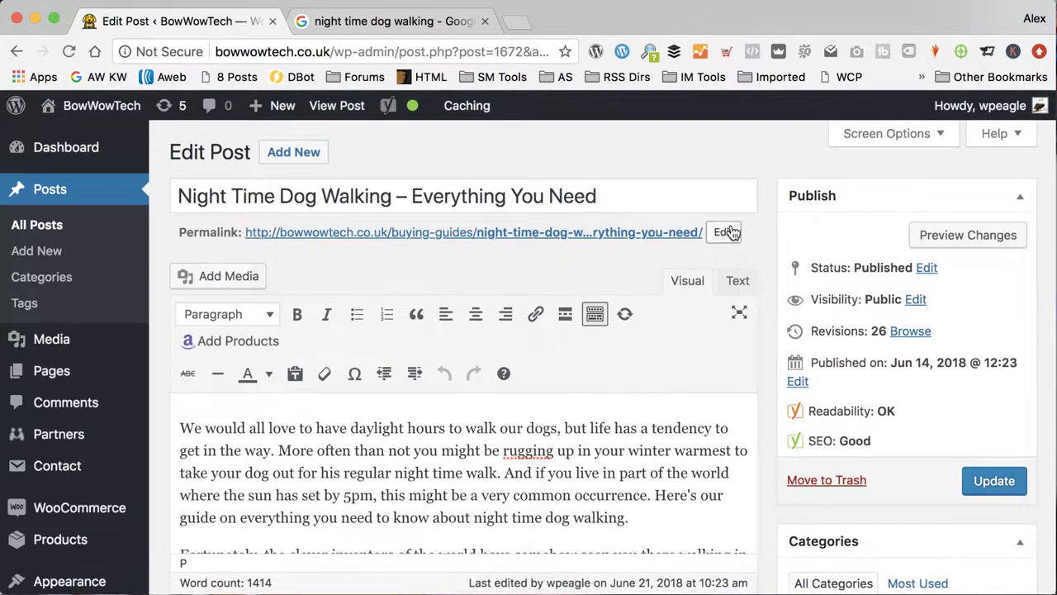
pyautogui.click(731, 232)
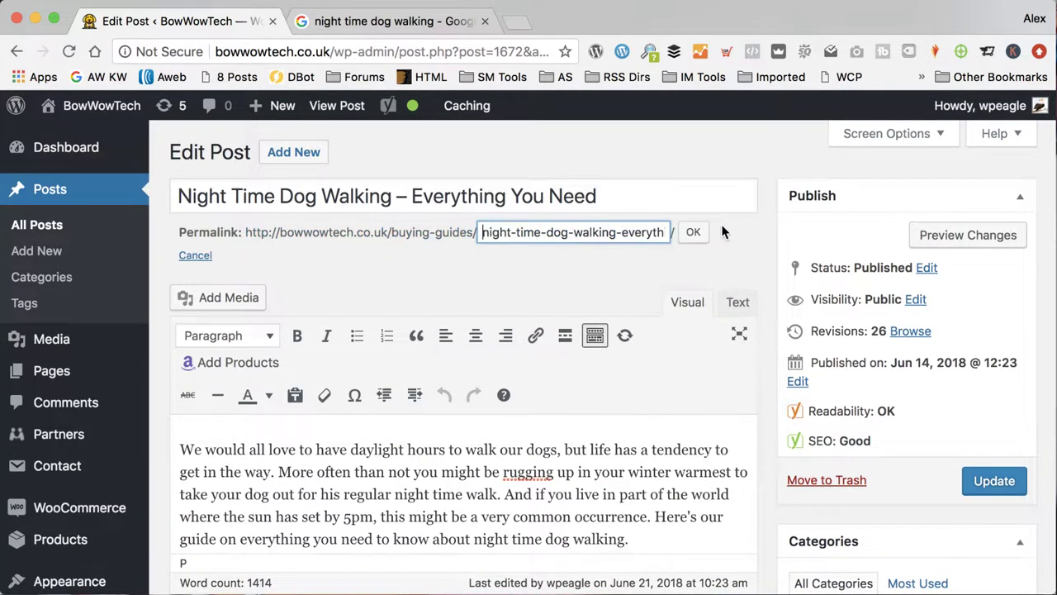
pyautogui.moveTo(630, 232); pyautogui.dragTo(671, 232)
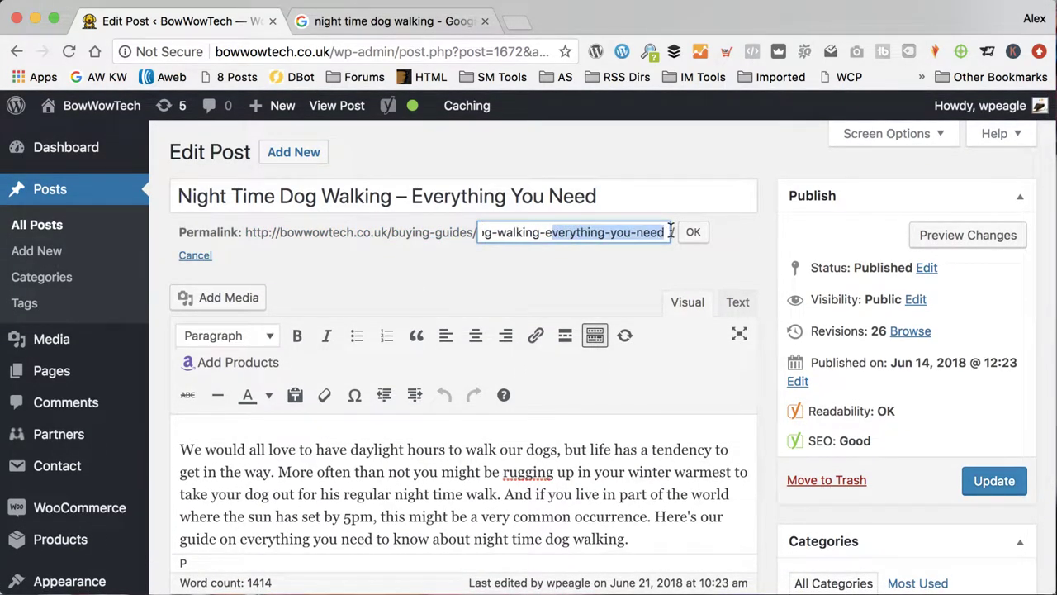
pyautogui.click(632, 232)
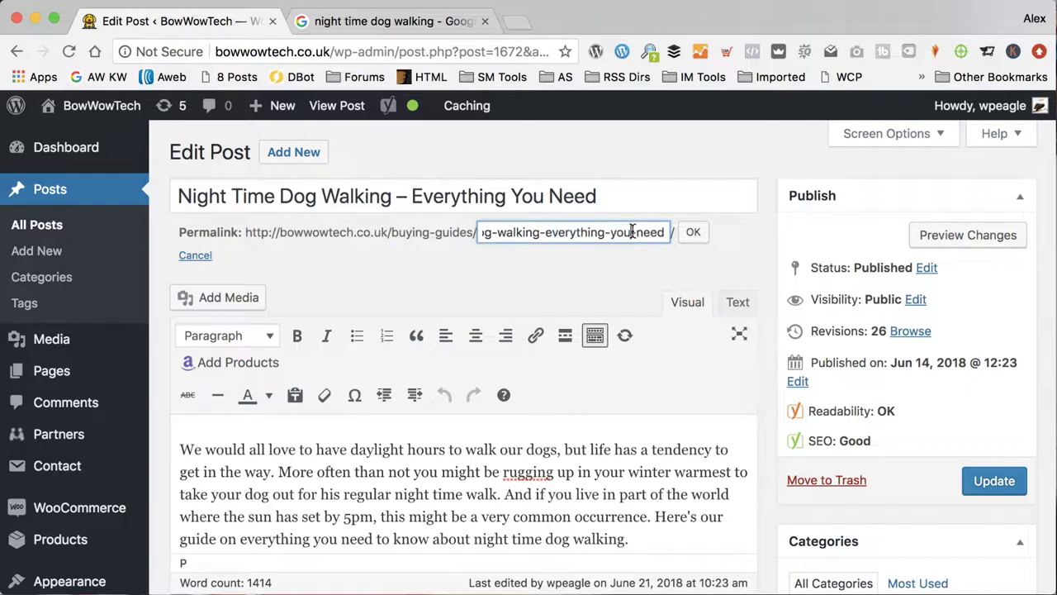
pyautogui.press('BackSpace')
pyautogui.press('BackSpace')
pyautogui.press('BackSpace')
pyautogui.press('BackSpace')
pyautogui.click(631, 324)
pyautogui.click(693, 233)
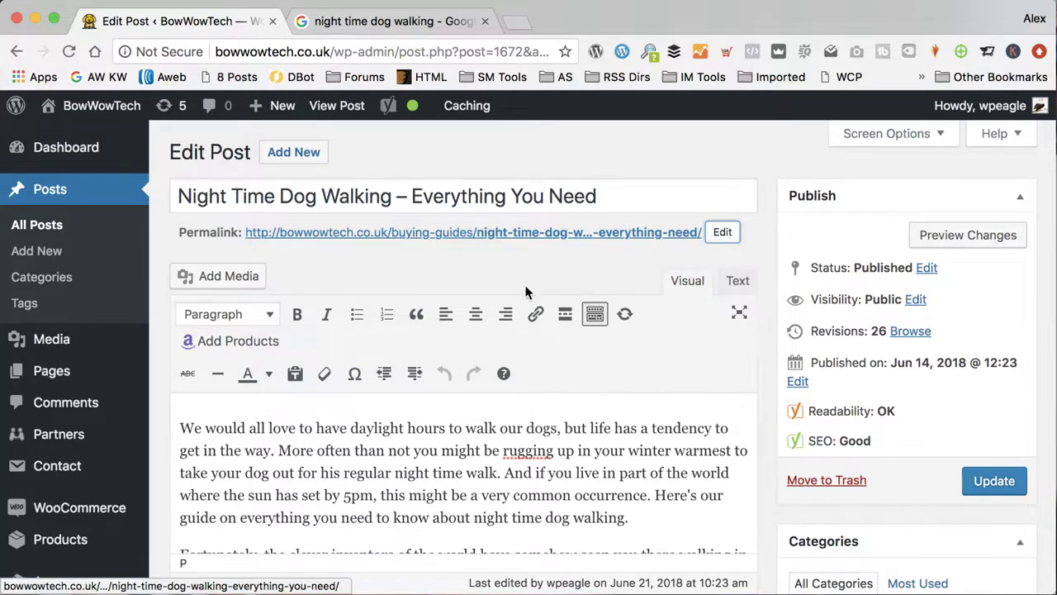
# Step: Set the alternative text of the Julius K9 harness image in the post to "Night Time Dog Walking Harness"
pyautogui.scroll(-10, 529, 295)
pyautogui.scroll(-15, 568, 440)
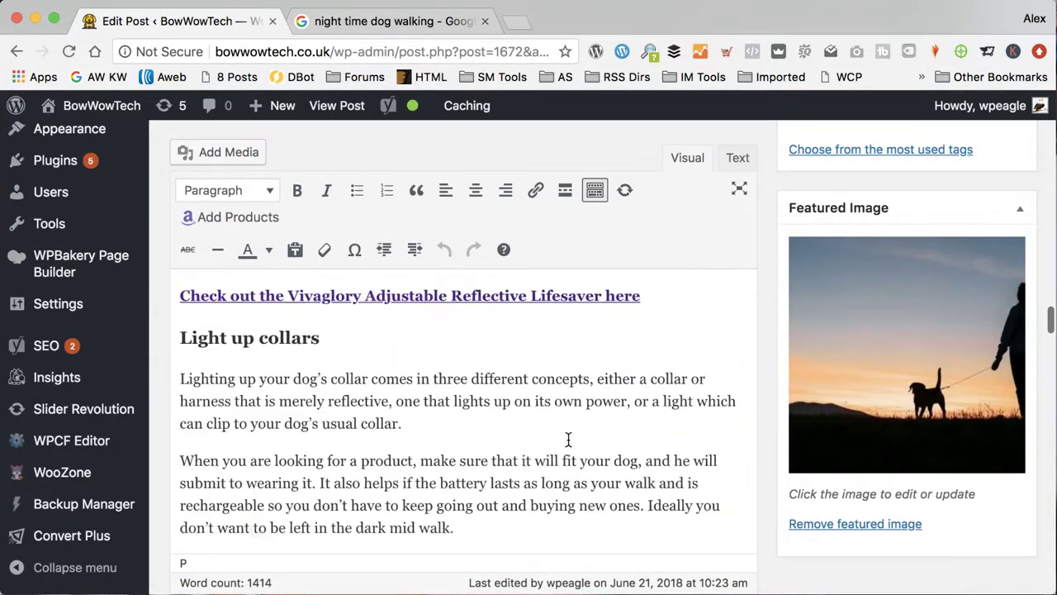
pyautogui.scroll(-20, 766, 388)
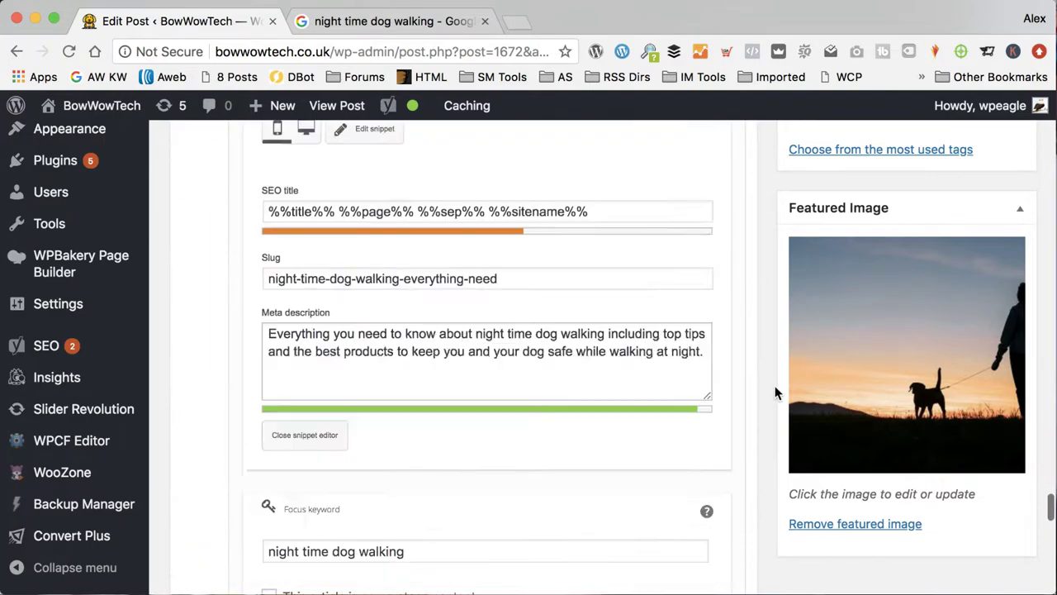
pyautogui.scroll(-3, 775, 393)
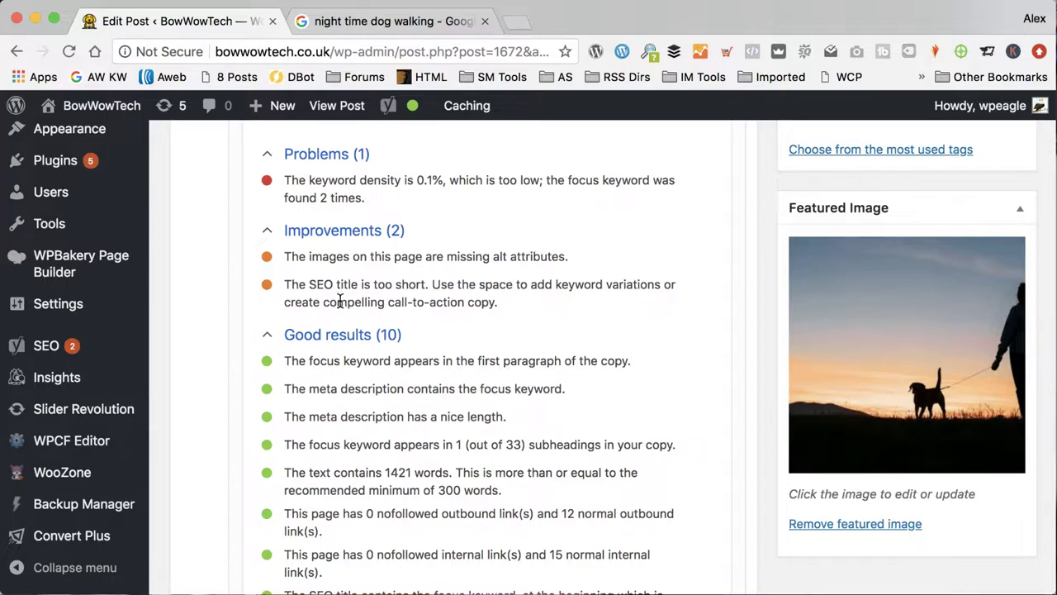
pyautogui.scroll(15, 499, 298)
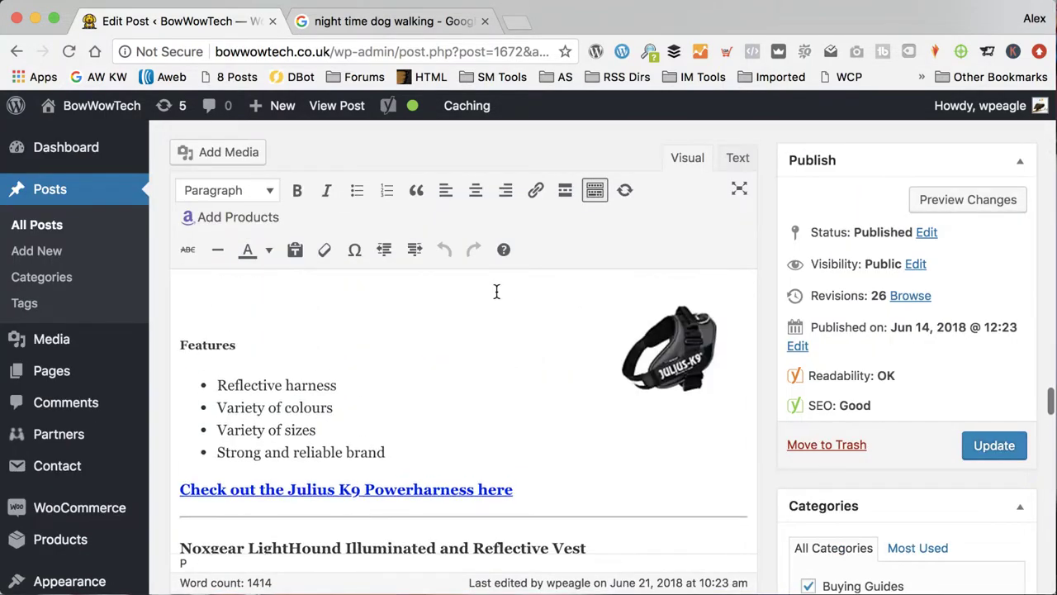
pyautogui.click(671, 368)
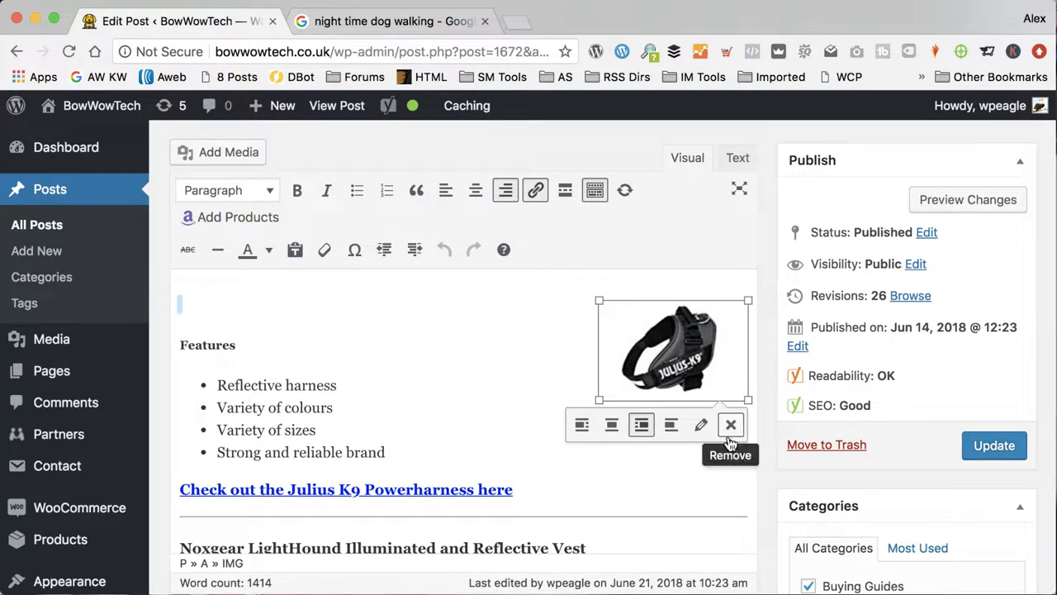
pyautogui.click(704, 428)
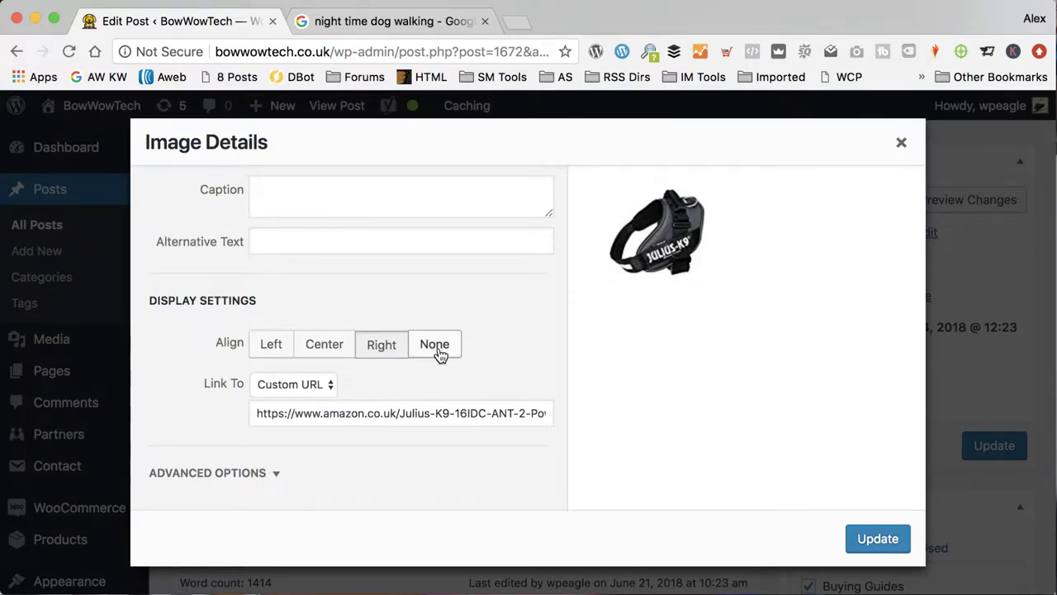
pyautogui.click(283, 240)
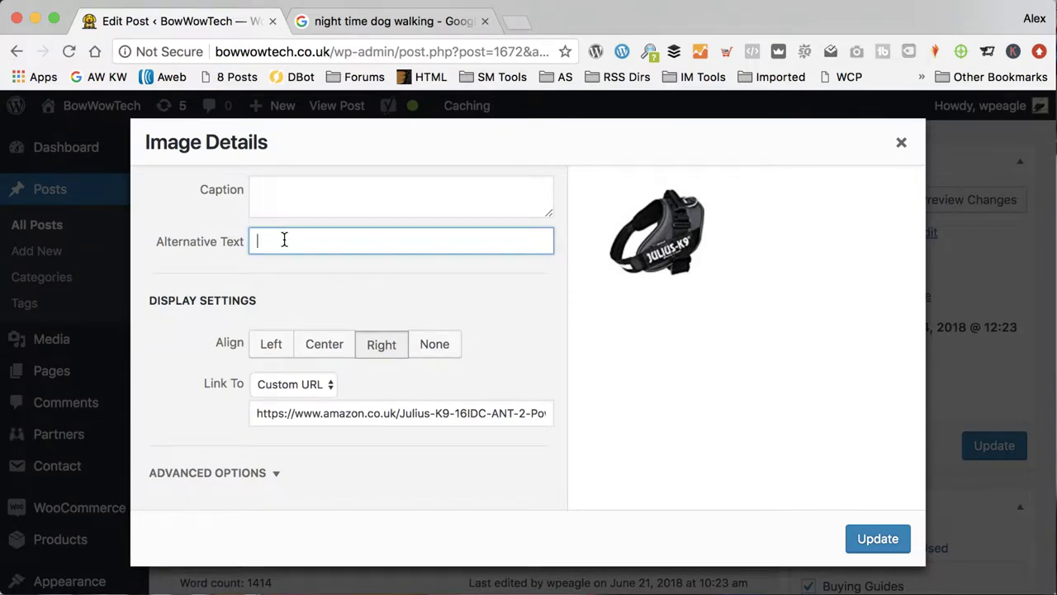
pyautogui.write('Night Time Dog Wa')
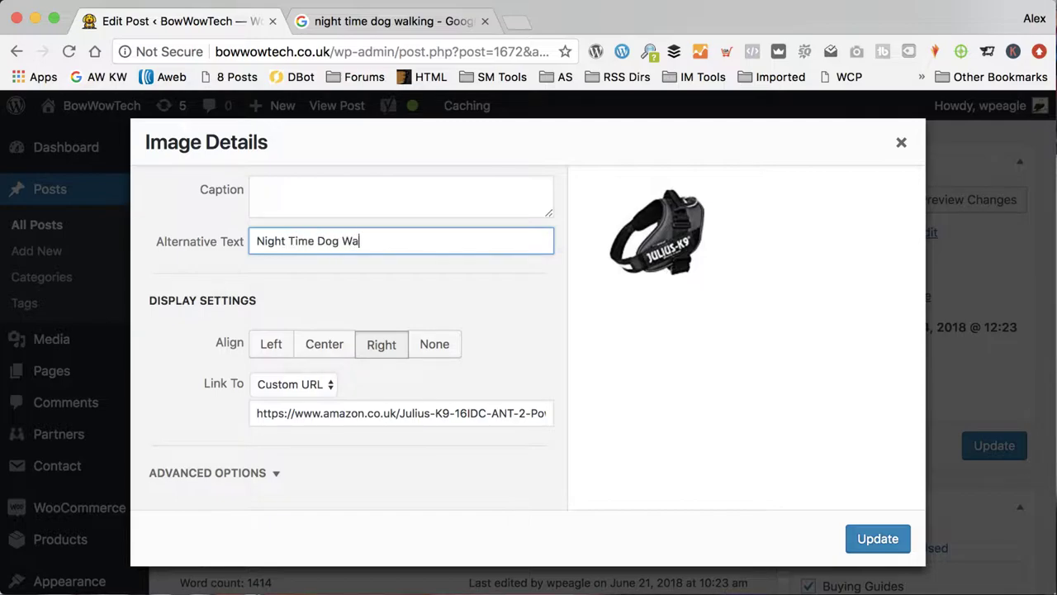
pyautogui.write('lking Harness')
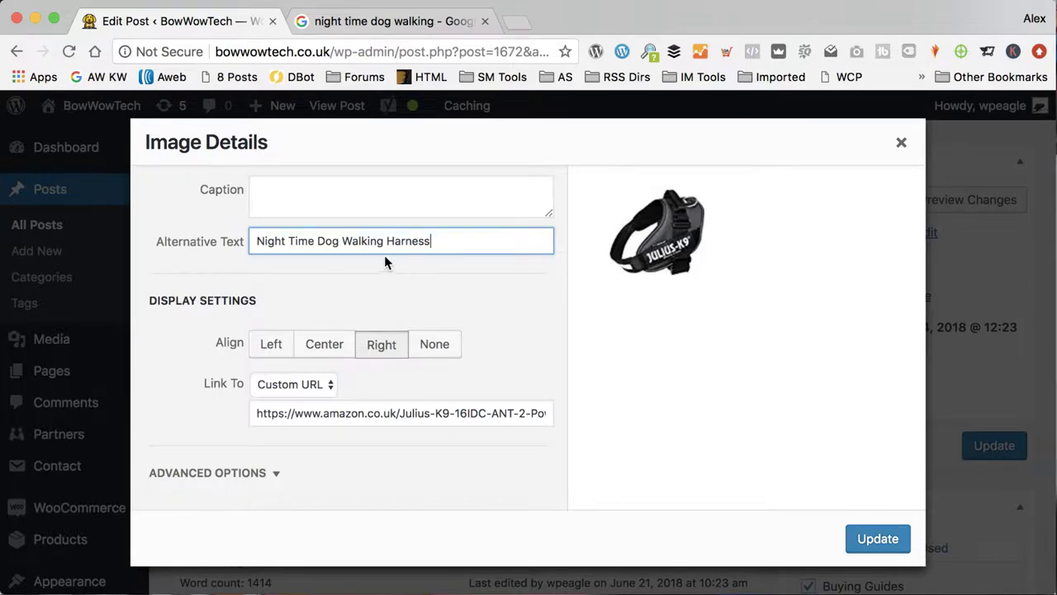
pyautogui.click(879, 542)
# Step: Set the alternative text of the Illumiseen LED Dog Collar image to "Night Time Dog Walking glow collar"
pyautogui.scroll(10, 510, 448)
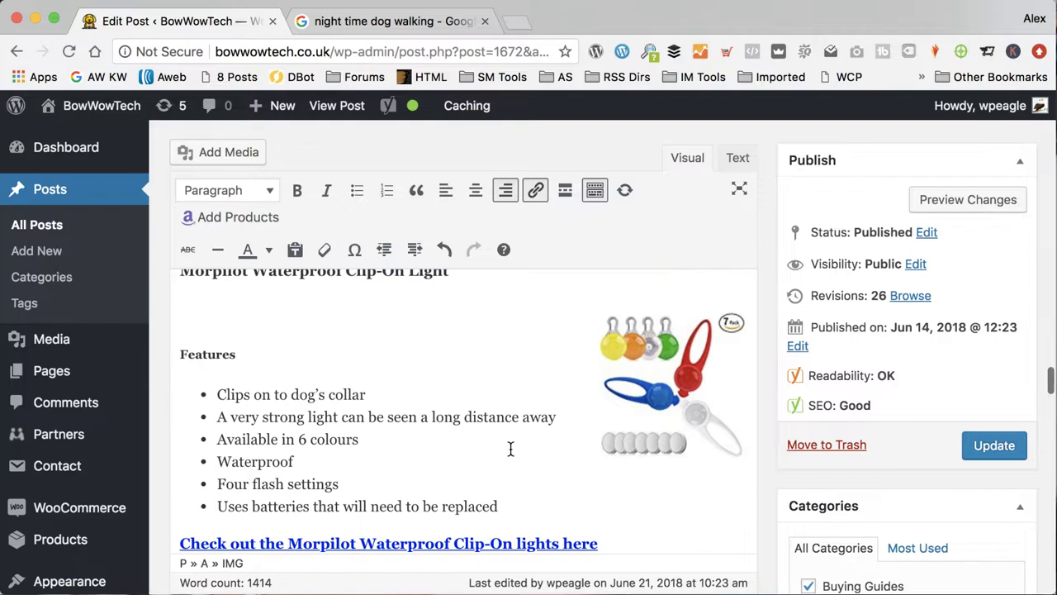
pyautogui.scroll(2, 597, 466)
pyautogui.click(651, 434)
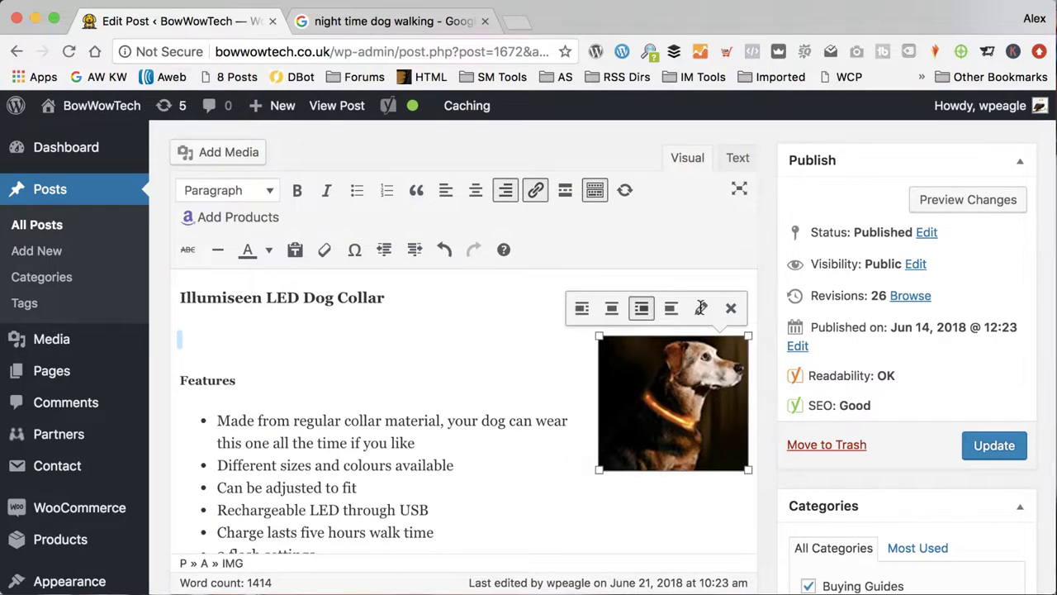
pyautogui.click(702, 309)
pyautogui.click(299, 242)
pyautogui.write('Nilight')
pyautogui.press('super+a')
pyautogui.write('Nig')
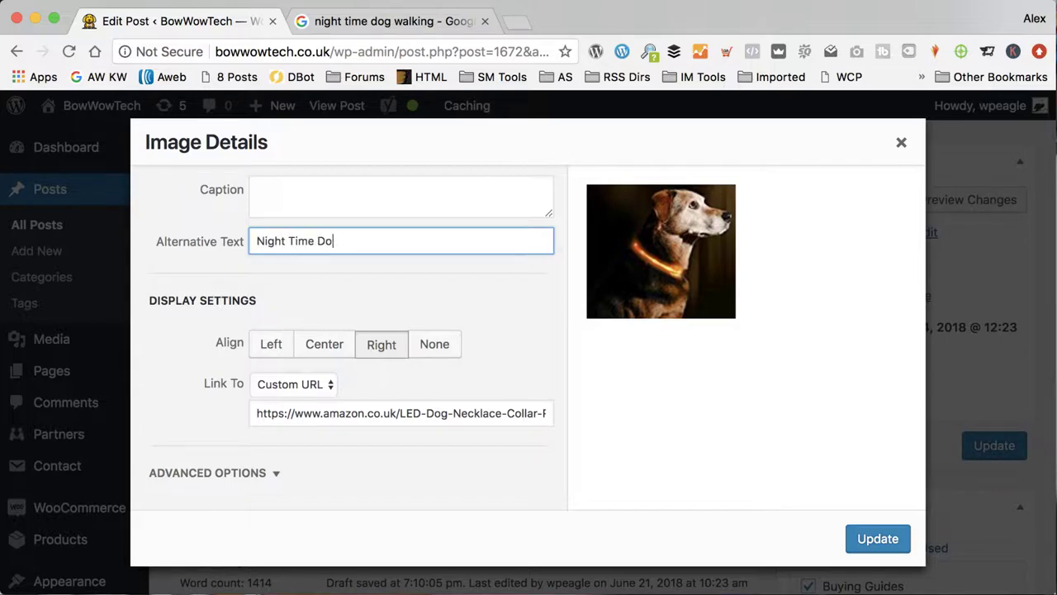
pyautogui.write('ht Time Dog Walking glow collar')
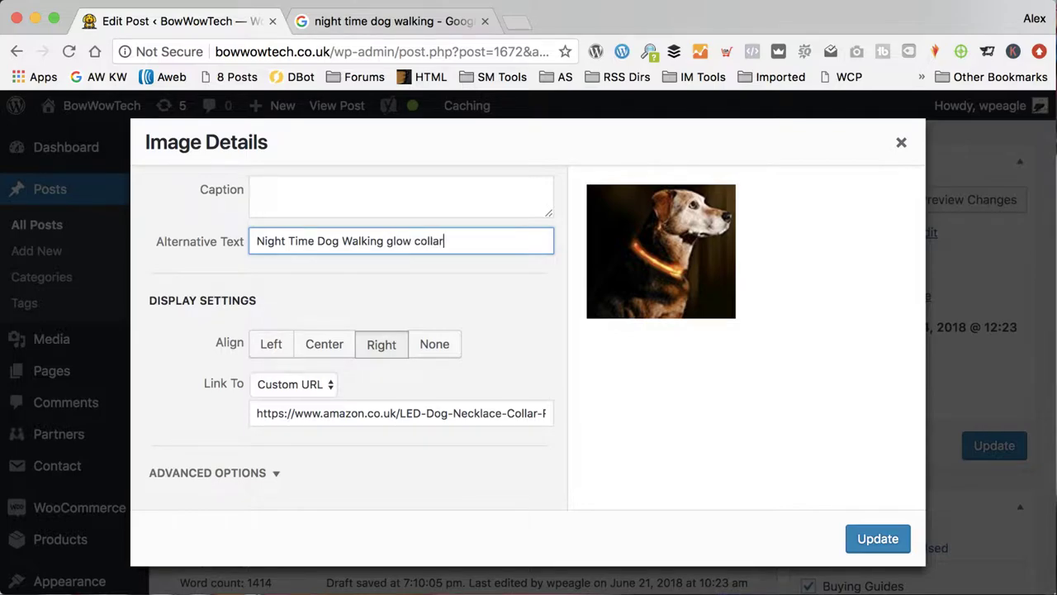
pyautogui.click(868, 538)
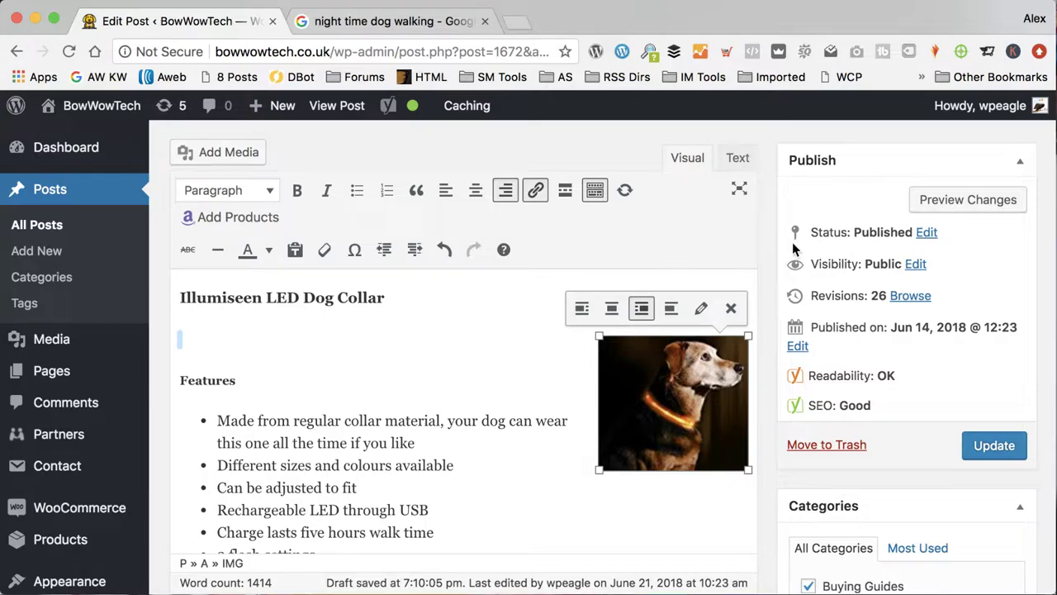
# Step: Recheck the Yoast analysis and snippet fields, and update the published post with the slug and image changes
pyautogui.scroll(-10, 769, 253)
pyautogui.scroll(10, 769, 253)
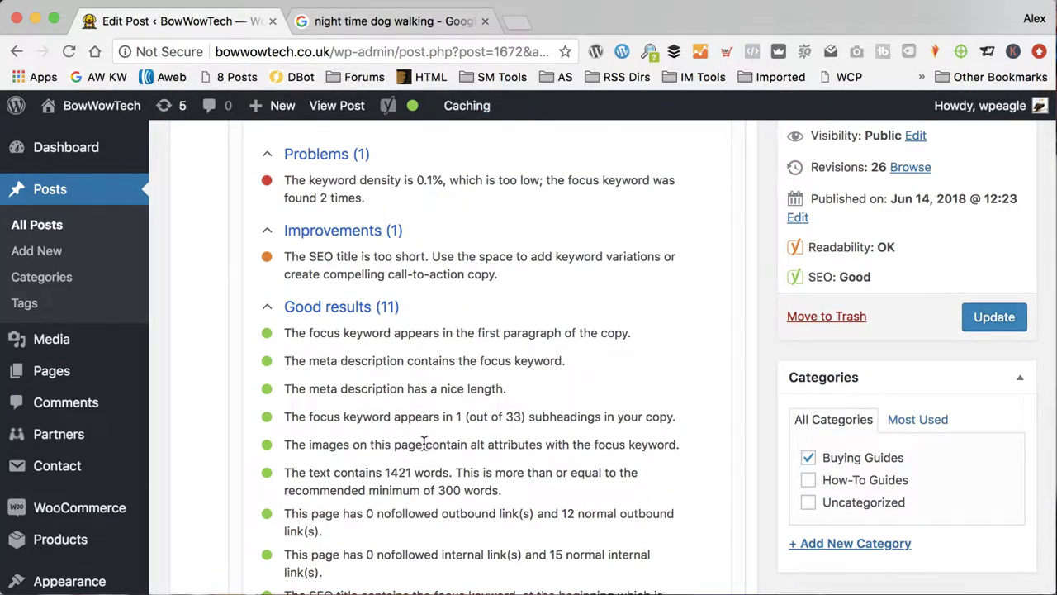
pyautogui.scroll(1, 440, 409)
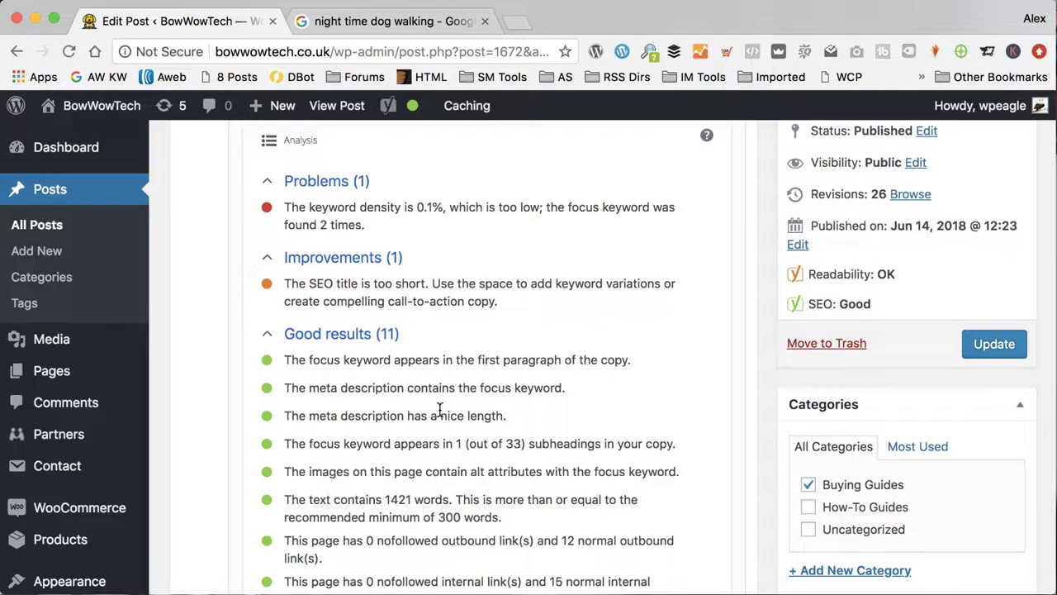
pyautogui.scroll(10, 439, 409)
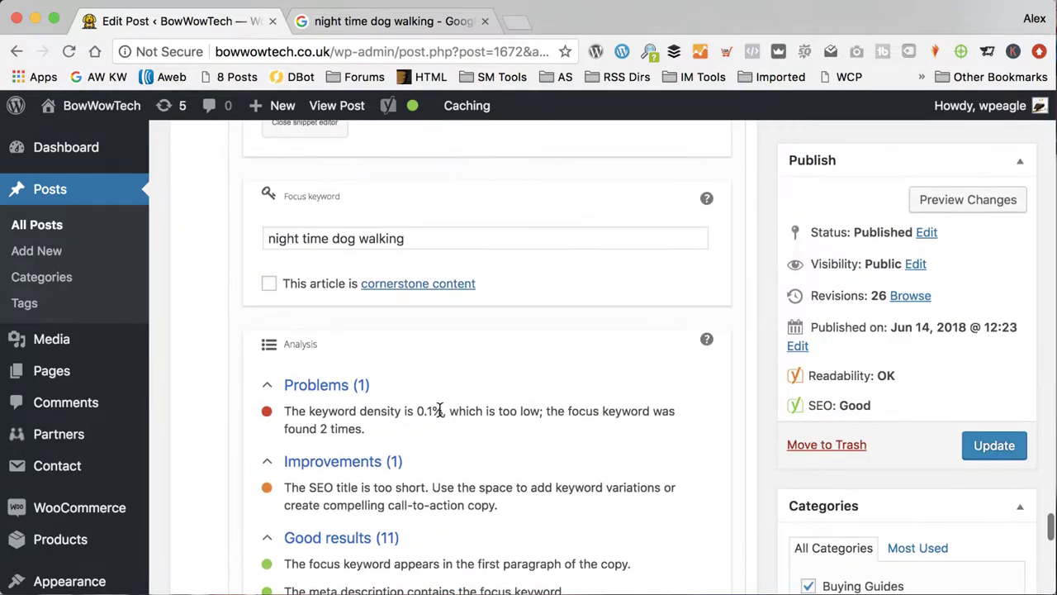
pyautogui.scroll(15, 440, 415)
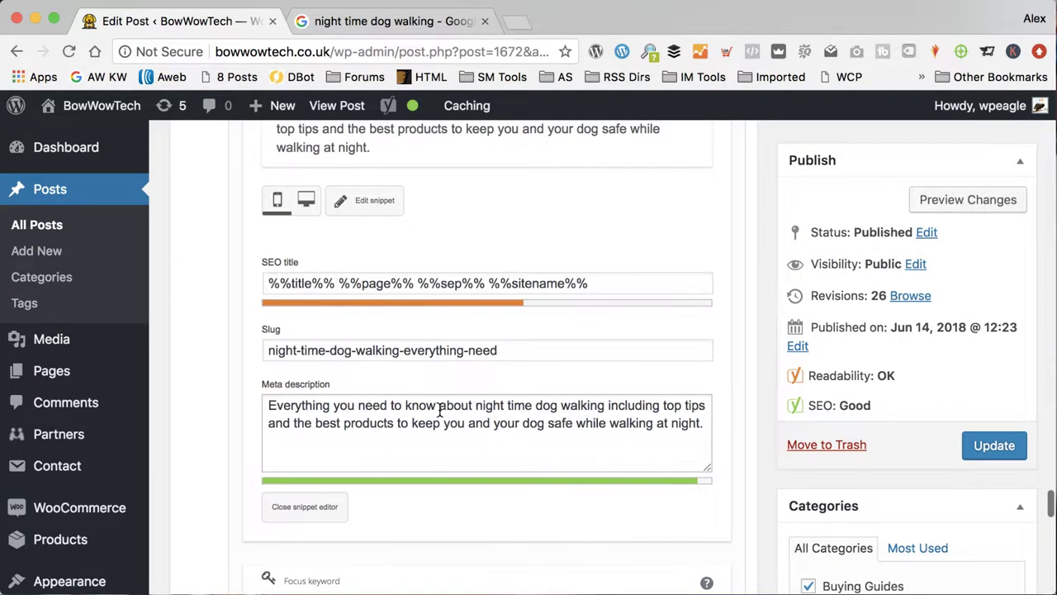
pyautogui.click(995, 446)
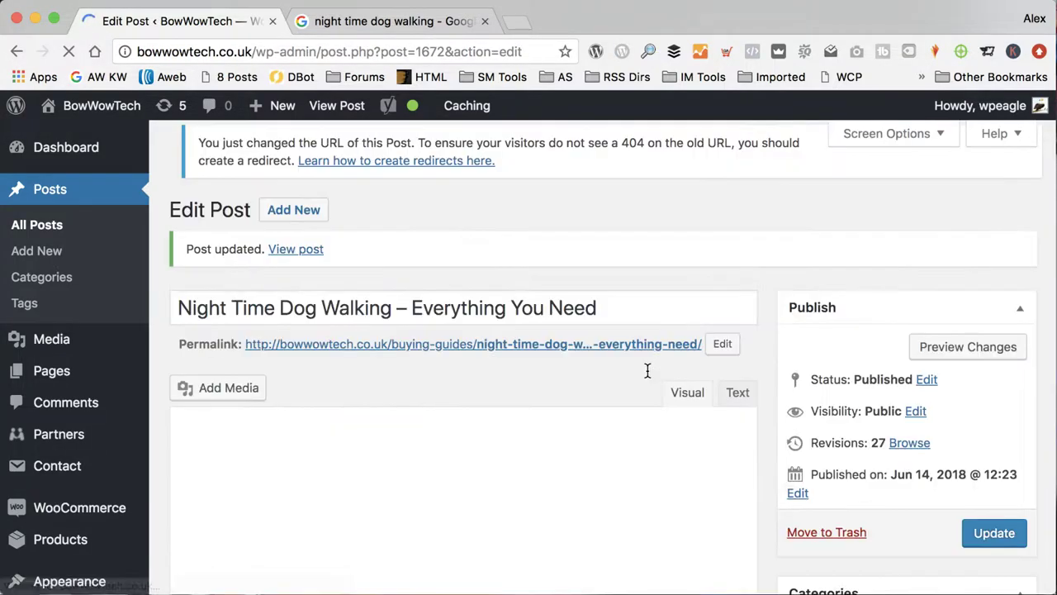
# Step: Open the Chuckit! Zipflight Max Glow Fetch Toy from the list of all products for editing
pyautogui.scroll(-2, 83, 451)
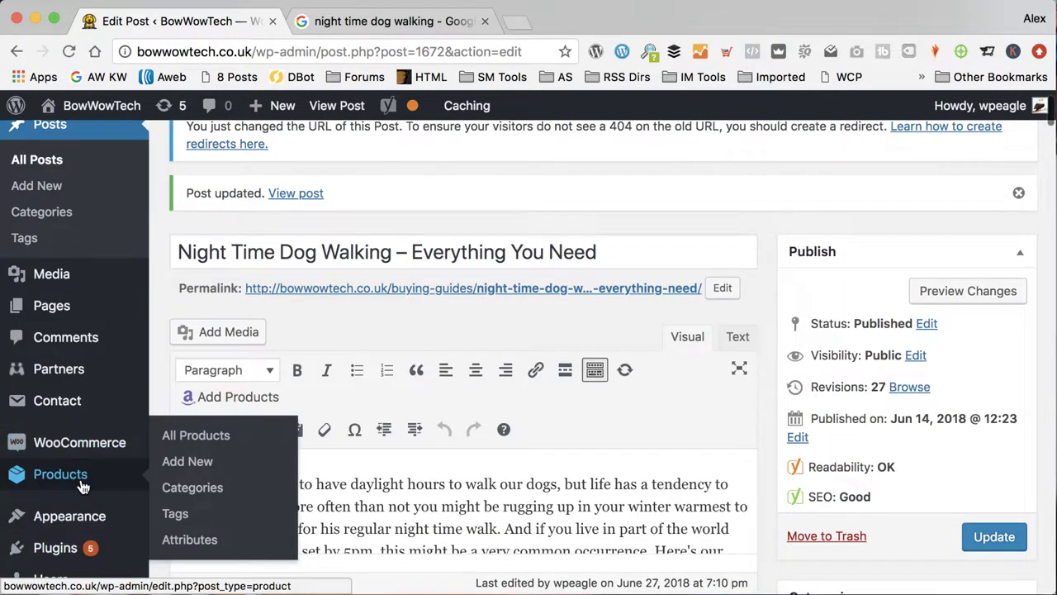
pyautogui.click(245, 445)
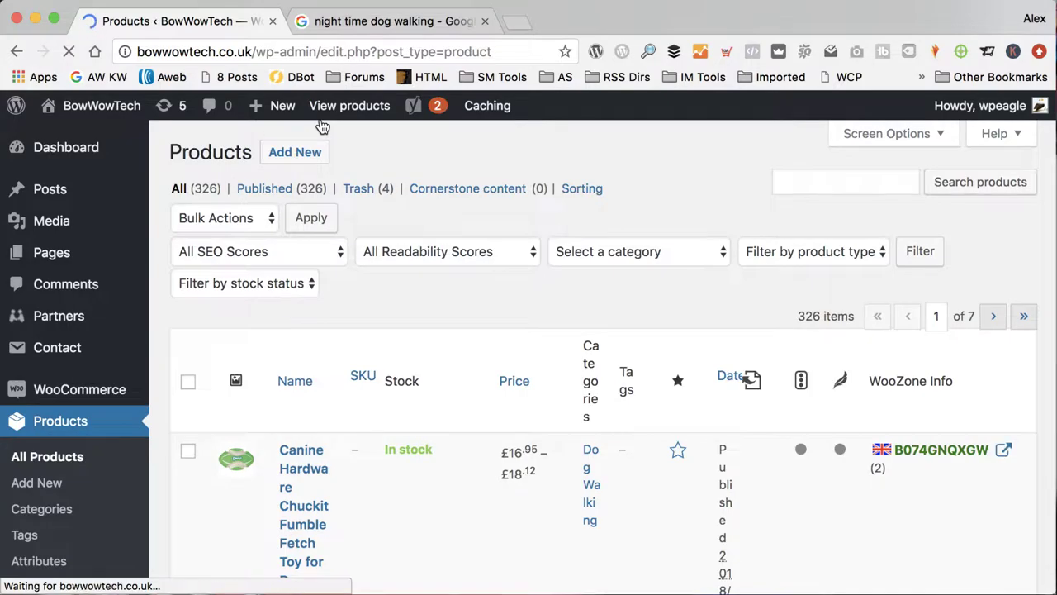
pyautogui.scroll(-5, 493, 280)
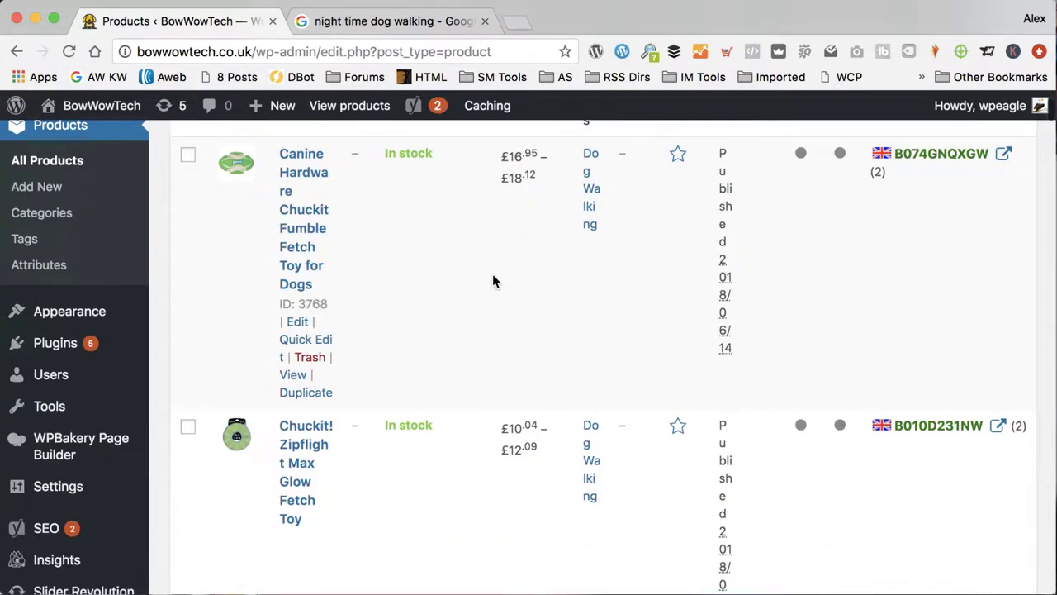
pyautogui.scroll(-2, 383, 463)
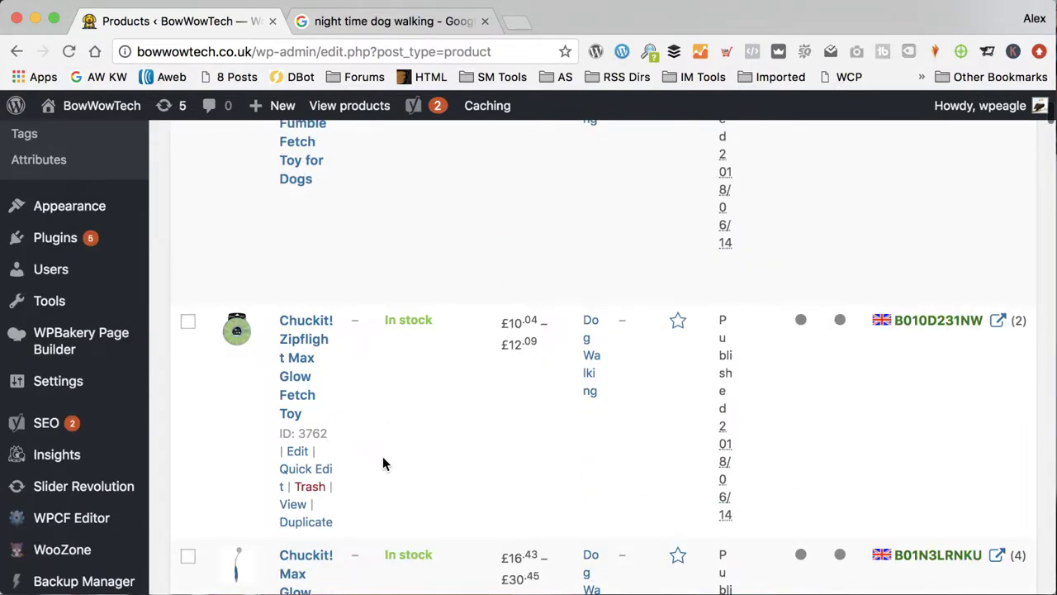
pyautogui.click(298, 451)
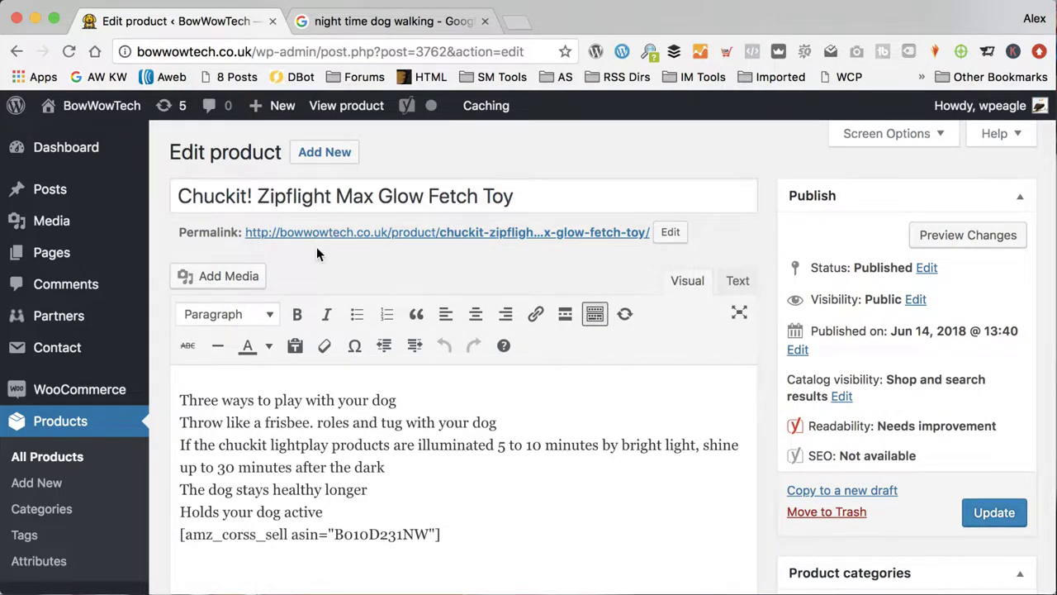
# Step: Copy the product title "Chuckit! Zipflight Max Glow Fetch Toy", search Google for it and look through the results
pyautogui.click(520, 196)
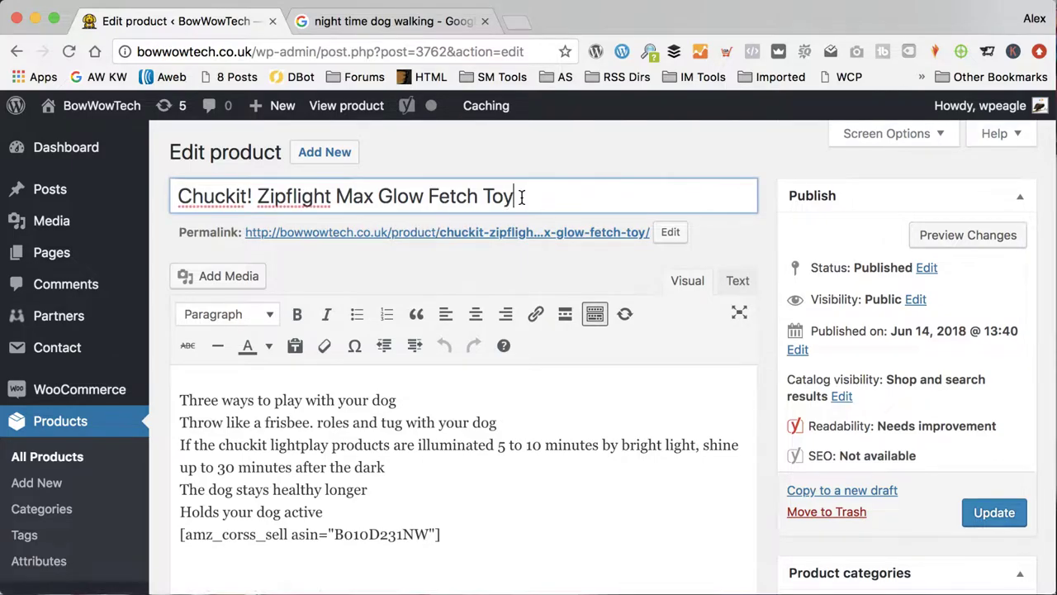
pyautogui.press('super+a')
pyautogui.press('super+c')
pyautogui.click(389, 21)
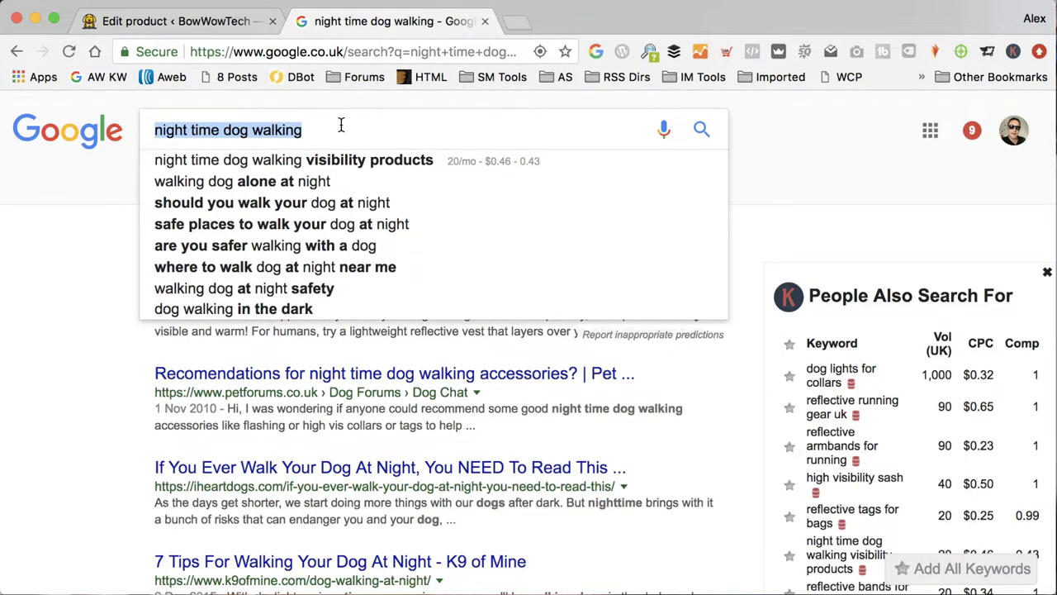
pyautogui.press('super+v')
pyautogui.press('Return')
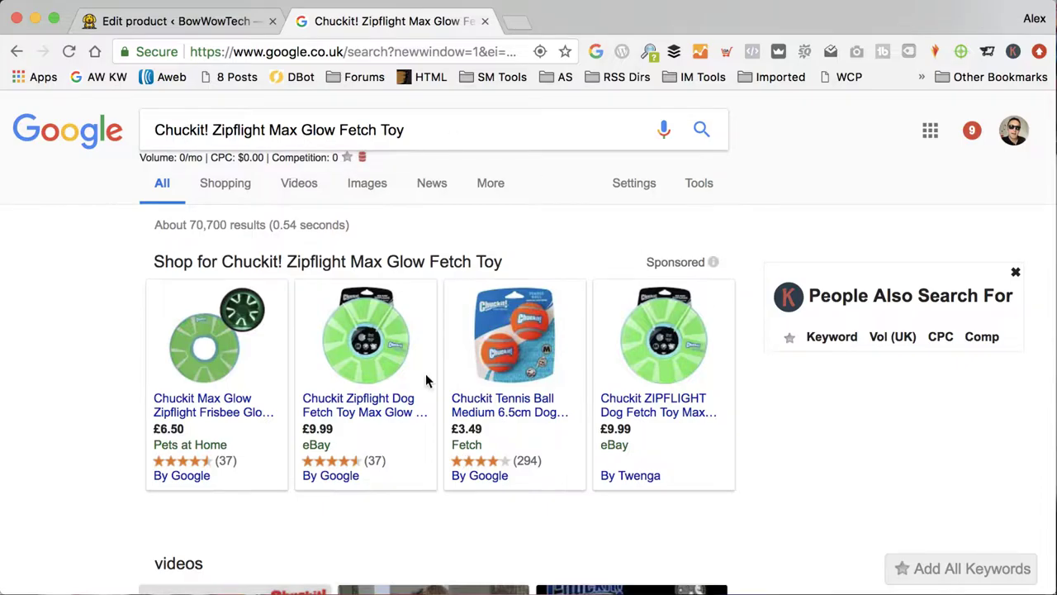
pyautogui.scroll(-10, 427, 381)
pyautogui.scroll(5, 439, 220)
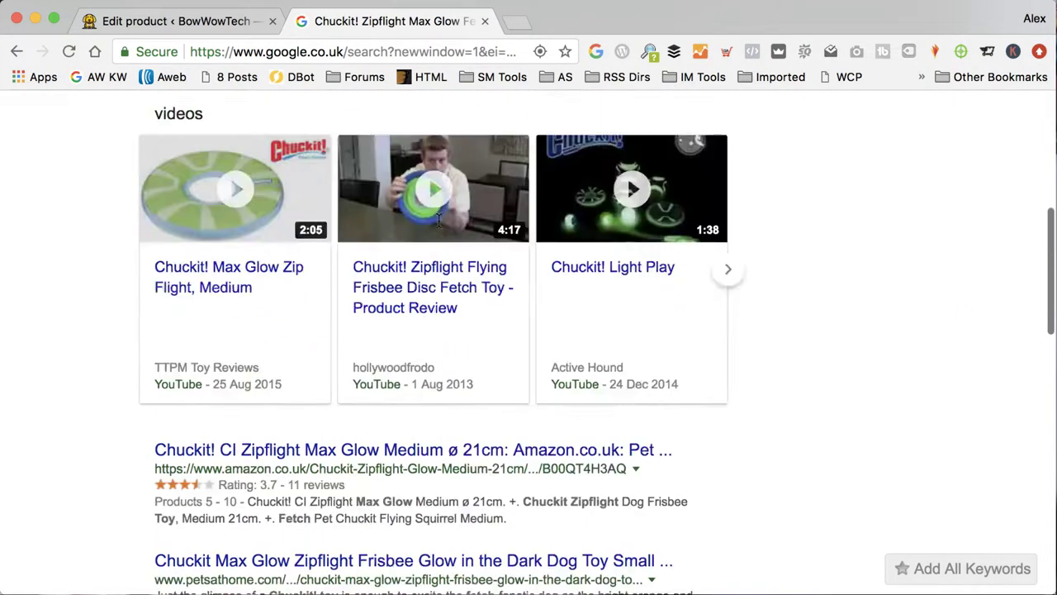
# Step: Search Google for the product name without its exclamation mark, "Chuckit Zipflight Max Glow Fetch Toy"
pyautogui.scroll(5, 439, 220)
pyautogui.click(208, 131)
pyautogui.press('BackSpace')
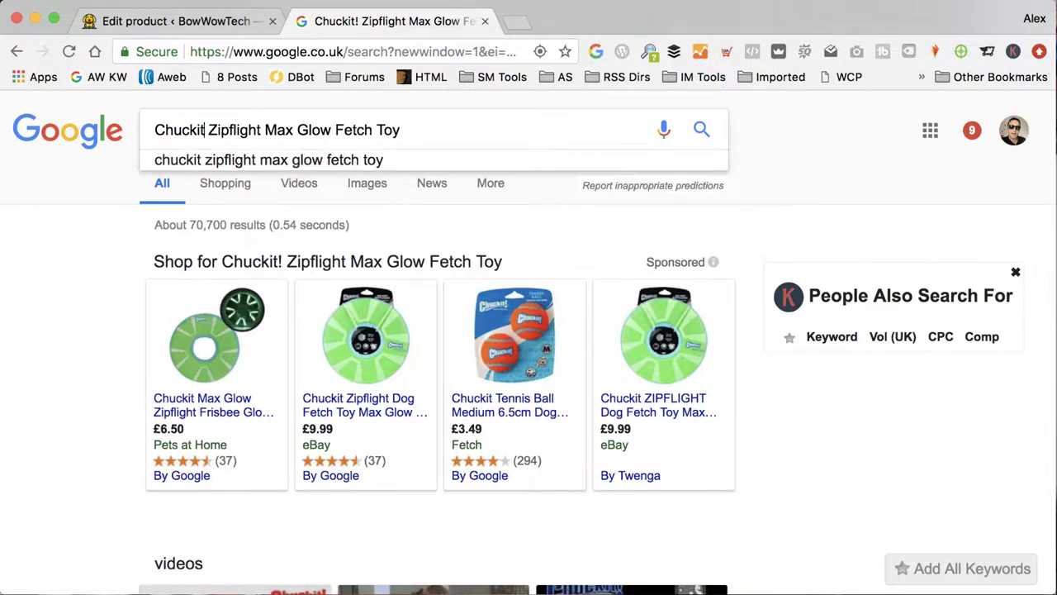
pyautogui.press('Return')
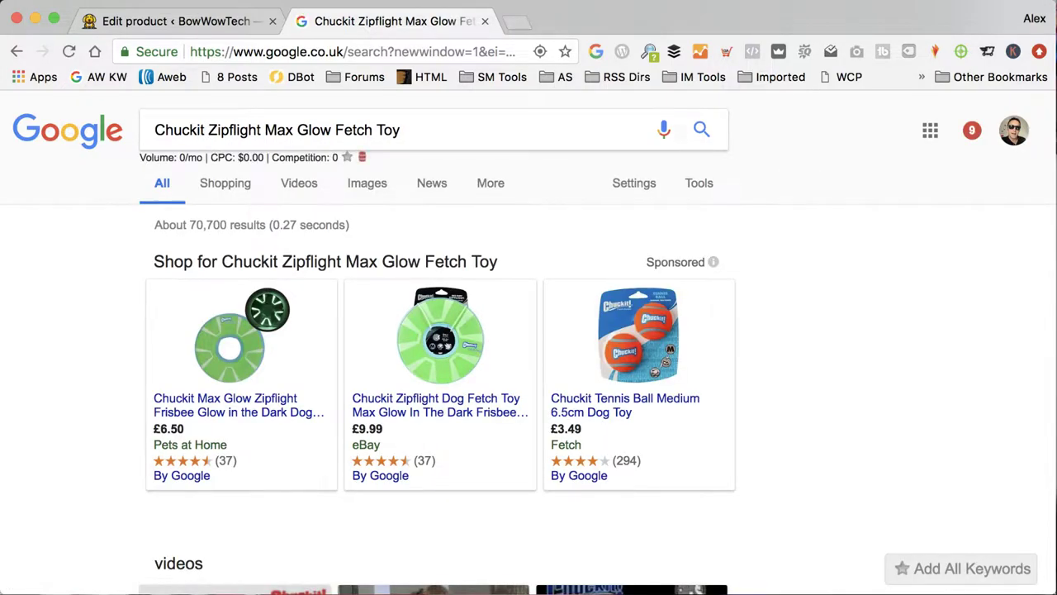
# Step: Shorten the Google query to "Chuckit Zipflight" and run the search to check its keyword data
pyautogui.moveTo(460, 128); pyautogui.dragTo(266, 124)
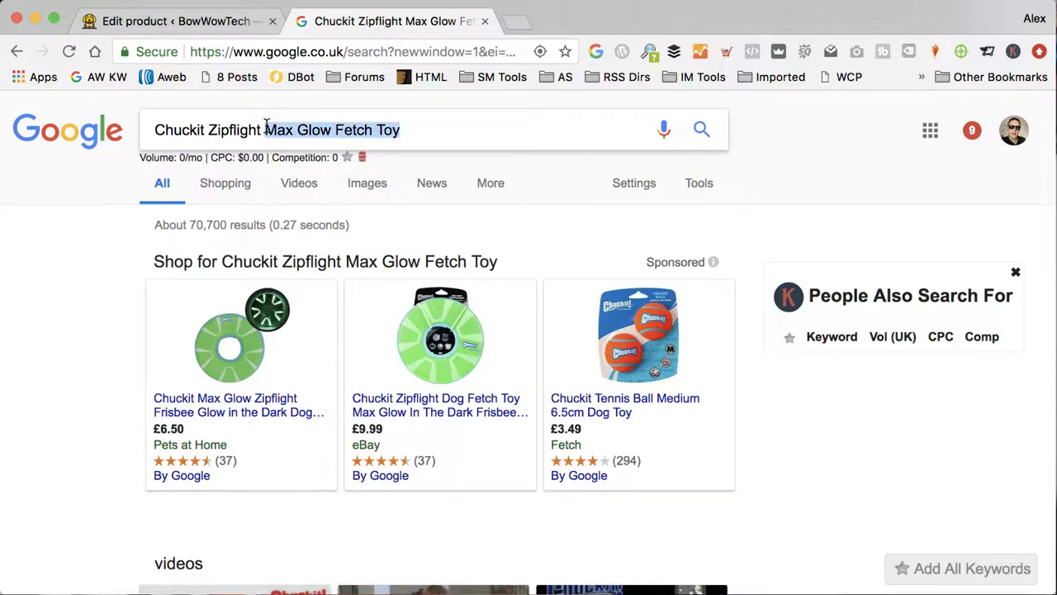
pyautogui.press('BackSpace')
pyautogui.press('Return')
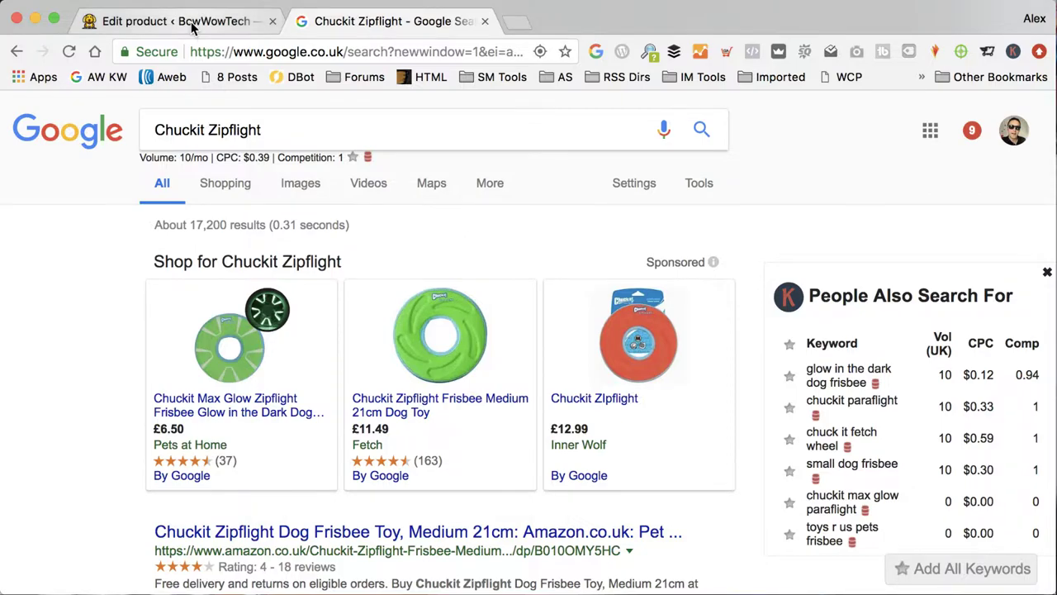
# Step: Return to the product being edited and remove the exclamation mark after "Chuckit" in its title
pyautogui.click(228, 23)
pyautogui.click(247, 196)
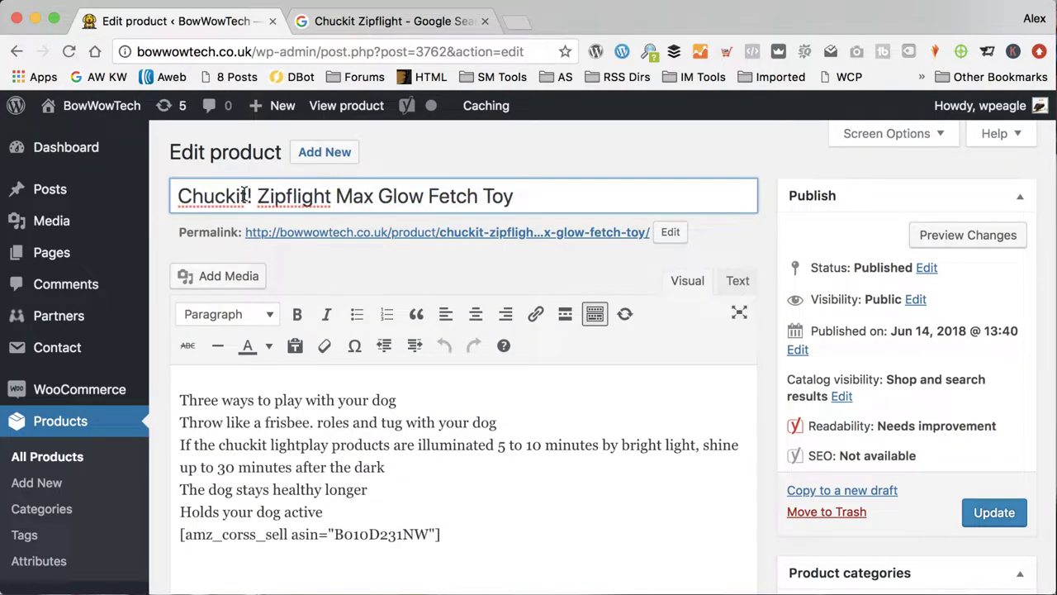
pyautogui.press('Delete')
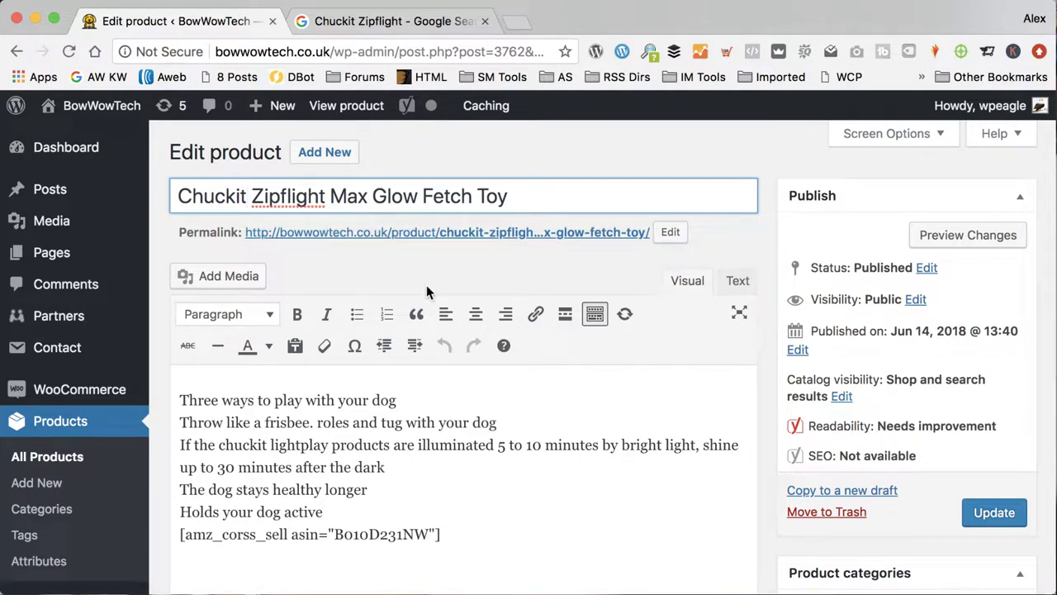
# Step: Copy the full product title and insert it as a new first paragraph above the existing product description
pyautogui.tripleClick(521, 199)
pyautogui.hotkey('ctrl', 'c')
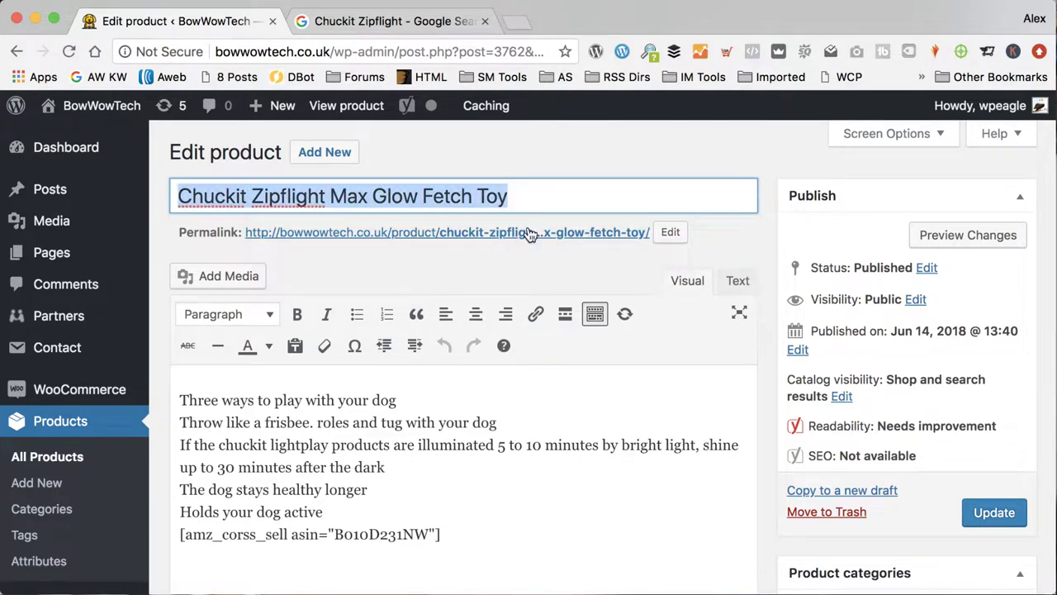
pyautogui.click(180, 402)
pyautogui.press('Return')
pyautogui.press('Up')
pyautogui.hotkey('ctrl', 'v')
pyautogui.scroll(-2, 314, 388)
pyautogui.scroll(2, 325, 211)
# Step: Copy "Chuckit Zipflight" from the product title and set it as the Yoast focus keyword
pyautogui.click(326, 196)
pyautogui.hotkey('shift', 'alt', 'Left')
pyautogui.hotkey('shift', 'alt', 'Left')
pyautogui.press('super+c')
pyautogui.scroll(-15, 504, 279)
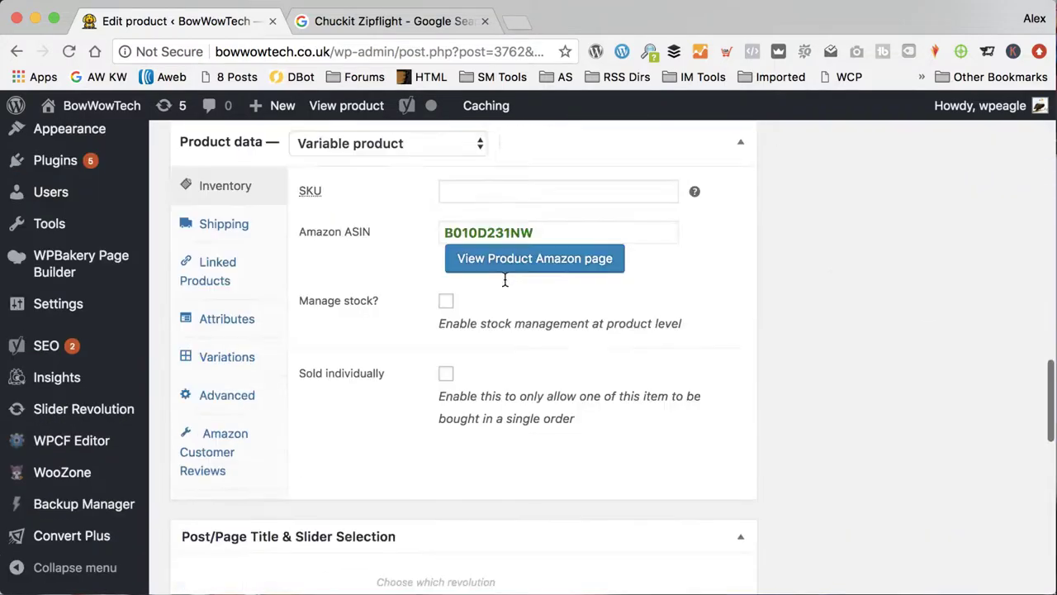
pyautogui.scroll(5, 504, 281)
pyautogui.scroll(10, 505, 283)
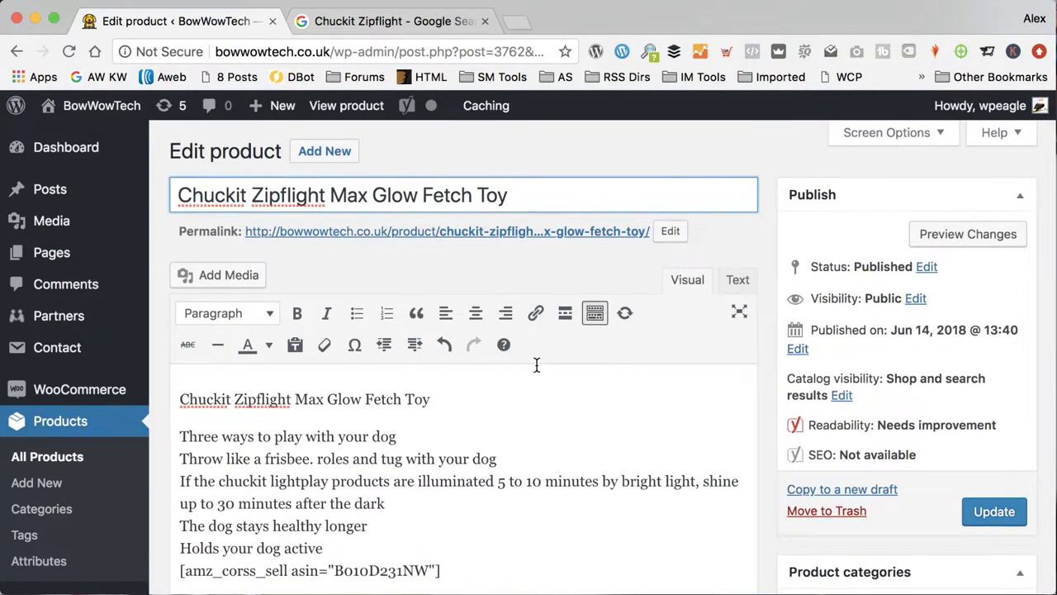
pyautogui.scroll(-10, 536, 365)
pyautogui.click(435, 500)
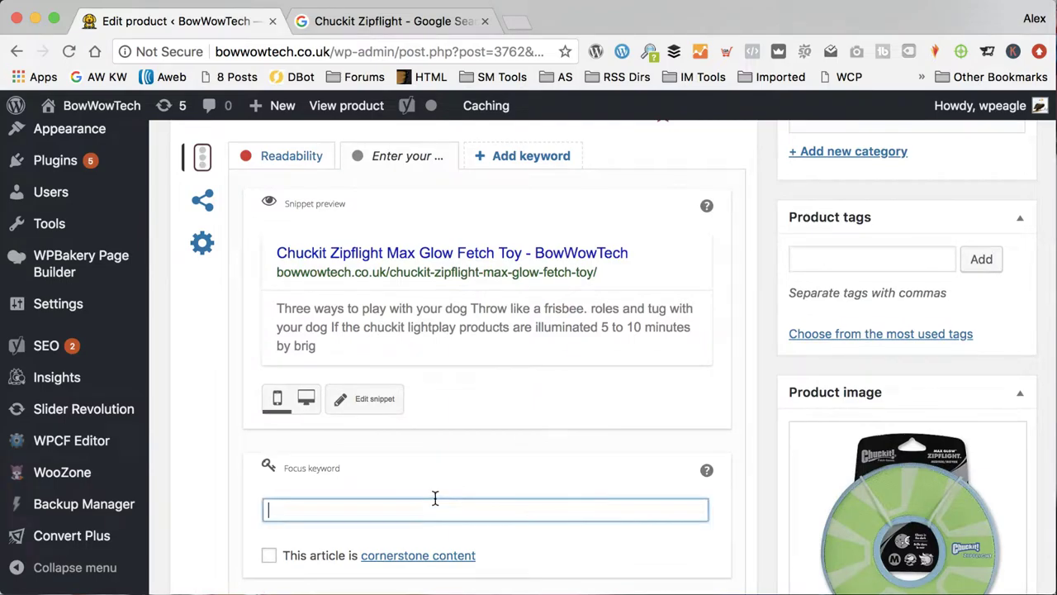
pyautogui.press('super+v')
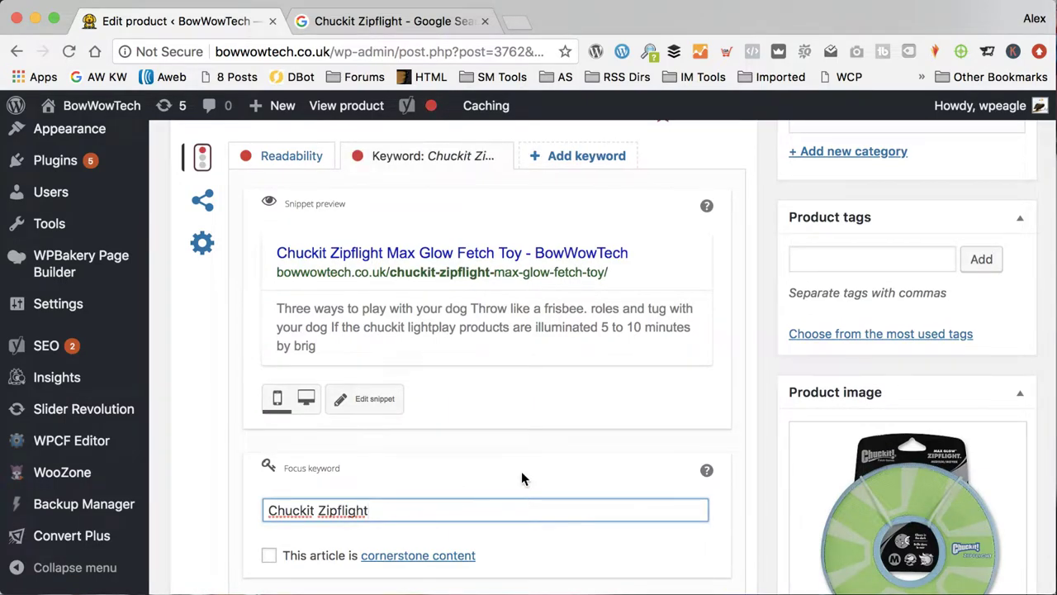
# Step: Examine the Yoast analysis of the product for the new focus keyword, covering problems, improvements and good results
pyautogui.scroll(-5, 522, 477)
pyautogui.scroll(-2, 522, 471)
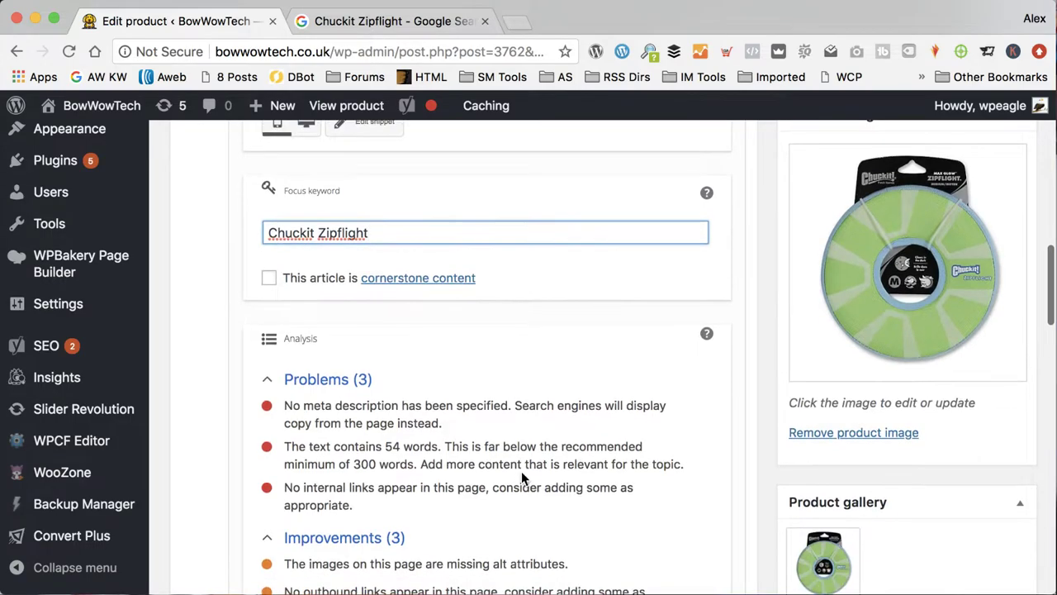
pyautogui.scroll(3, 388, 398)
pyautogui.scroll(-1, 455, 227)
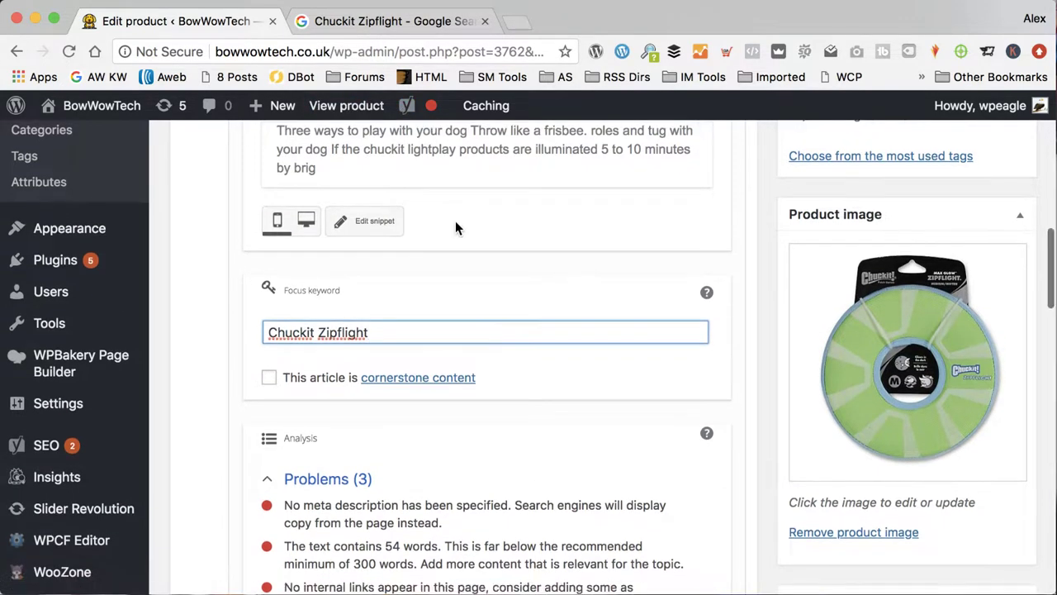
pyautogui.scroll(2, 452, 215)
pyautogui.scroll(-3, 447, 207)
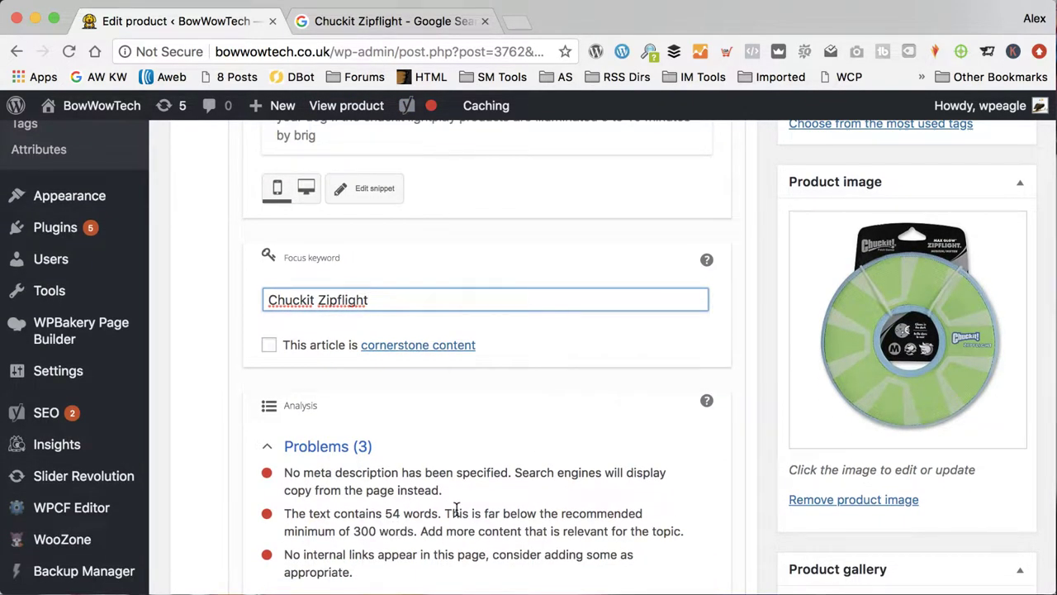
pyautogui.scroll(-2, 459, 500)
pyautogui.scroll(-3, 455, 295)
pyautogui.scroll(15, 455, 298)
pyautogui.scroll(-15, 627, 324)
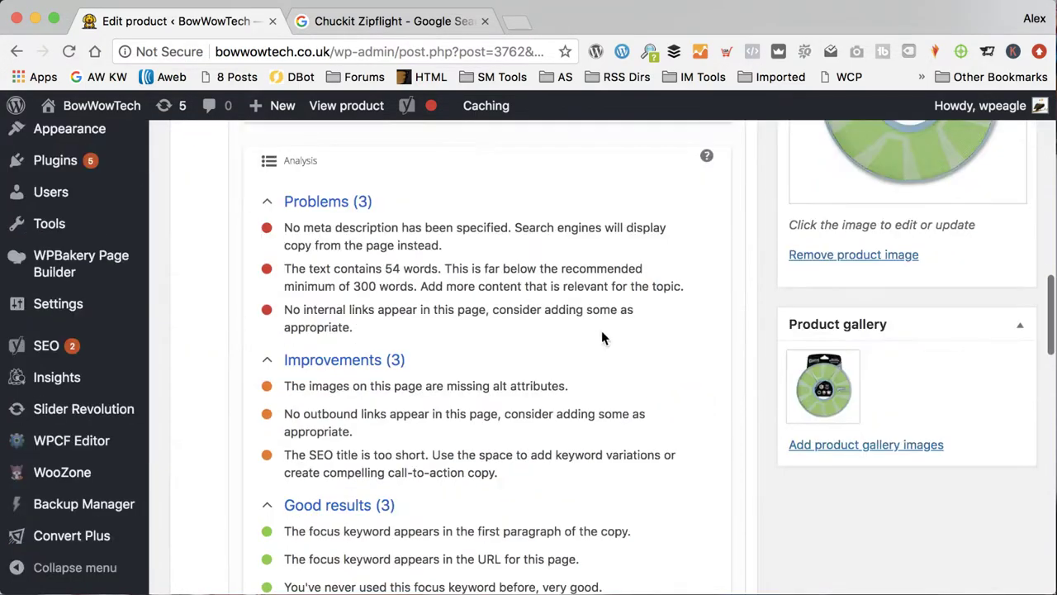
pyautogui.scroll(-1, 484, 382)
# Step: Update the published product to save the title, description and focus keyword changes
pyautogui.scroll(4, 465, 376)
pyautogui.scroll(10, 1022, 276)
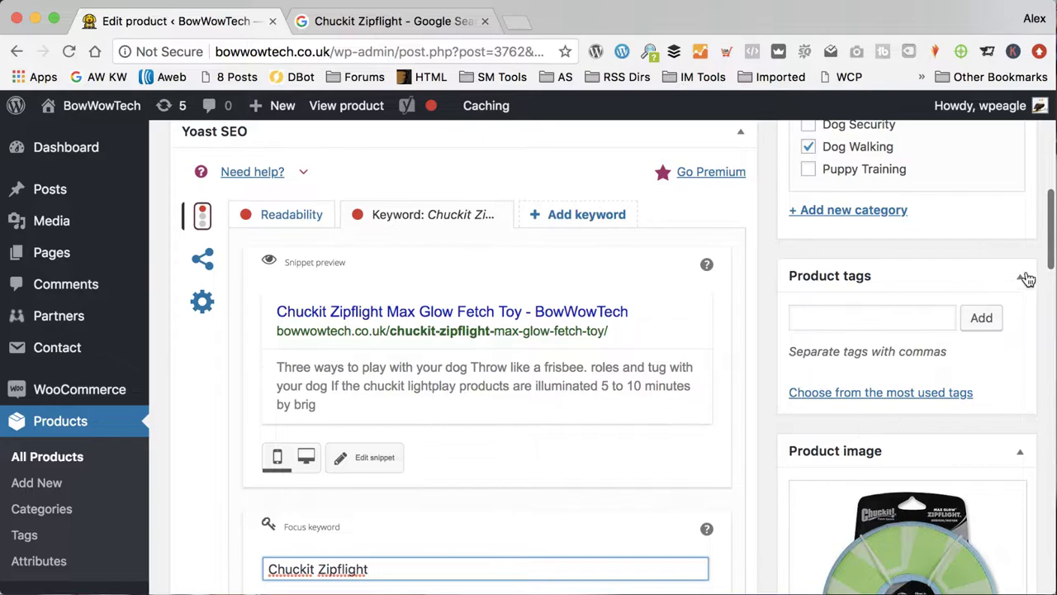
pyautogui.click(992, 262)
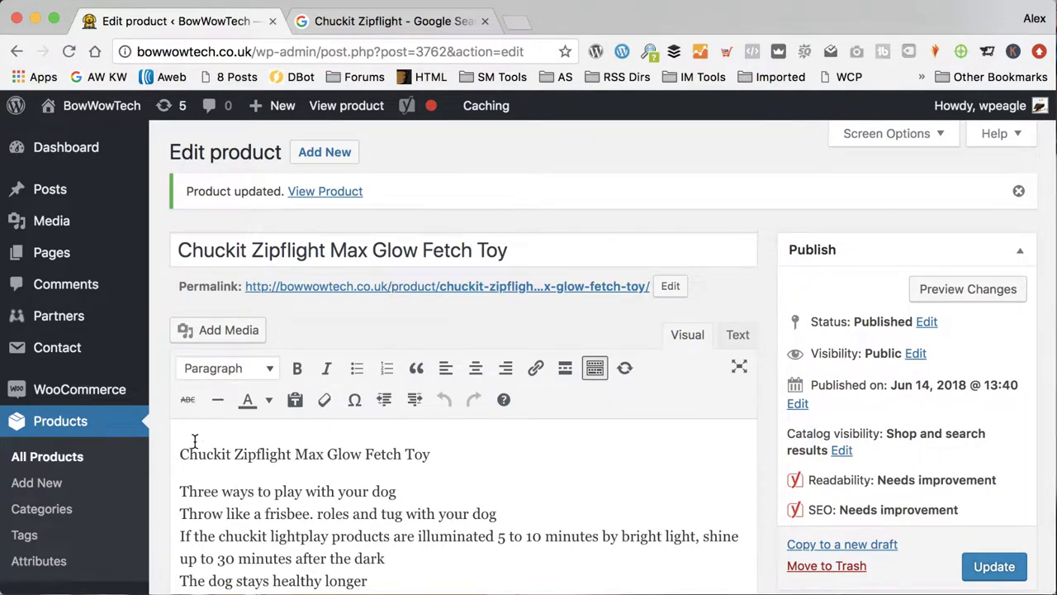
# Step: Leave the product editor and open the WooZone plugin's dashboard
pyautogui.scroll(-3, 159, 259)
pyautogui.scroll(-10, 162, 264)
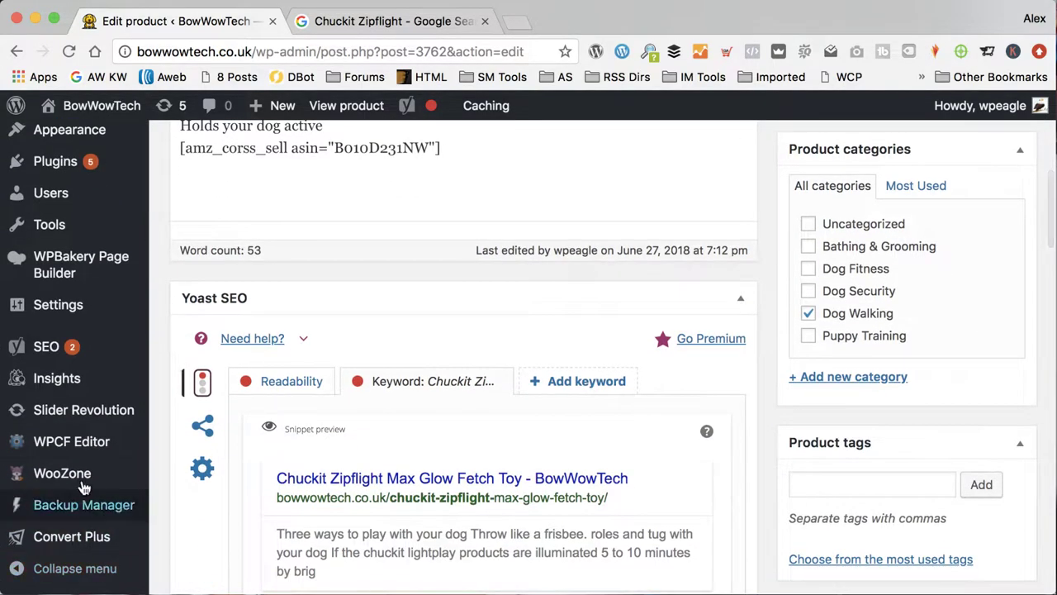
pyautogui.moveTo(74, 472)
pyautogui.click(248, 483)
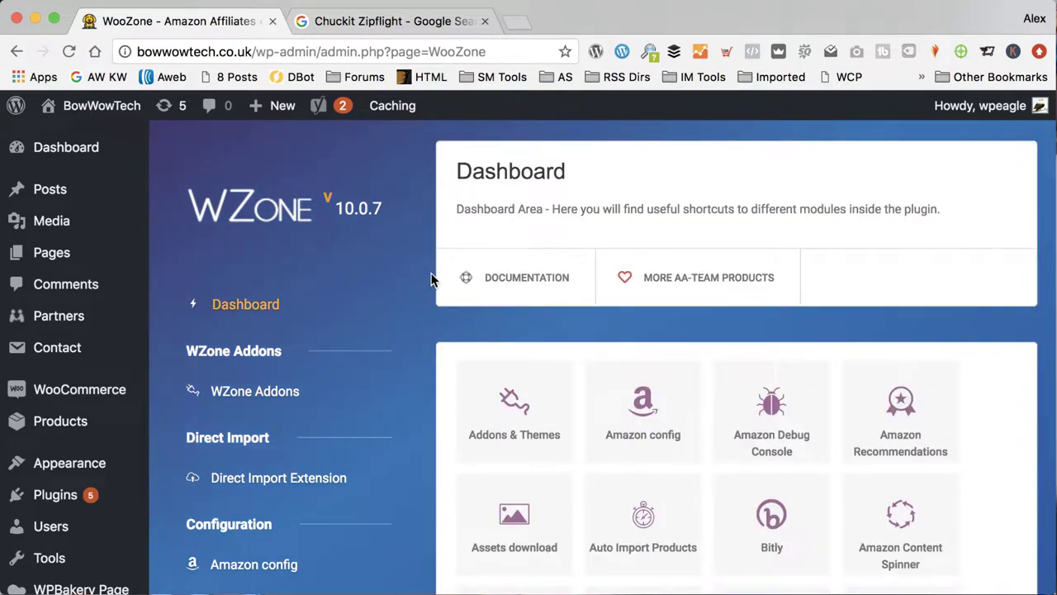
# Step: Open WooZone's Synchronization log Settings and look through its sync options
pyautogui.scroll(-5, 354, 329)
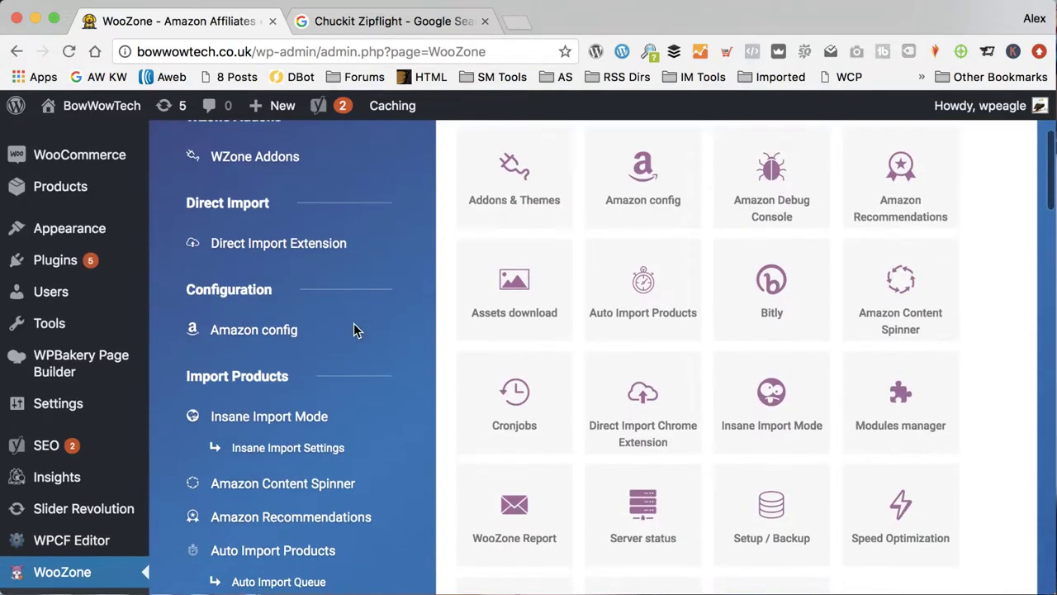
pyautogui.scroll(-6, 354, 328)
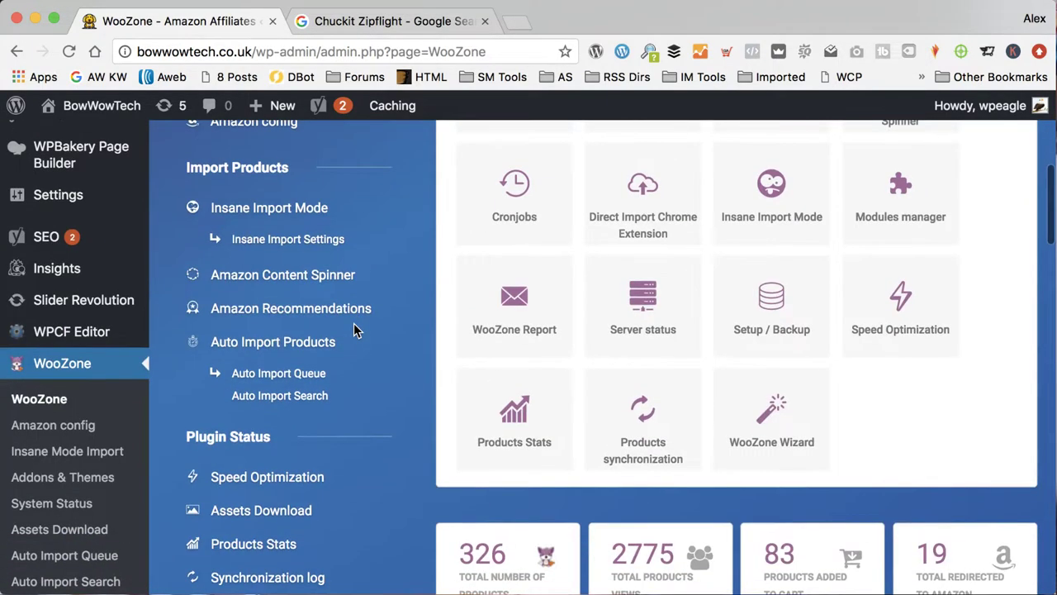
pyautogui.scroll(-1, 354, 328)
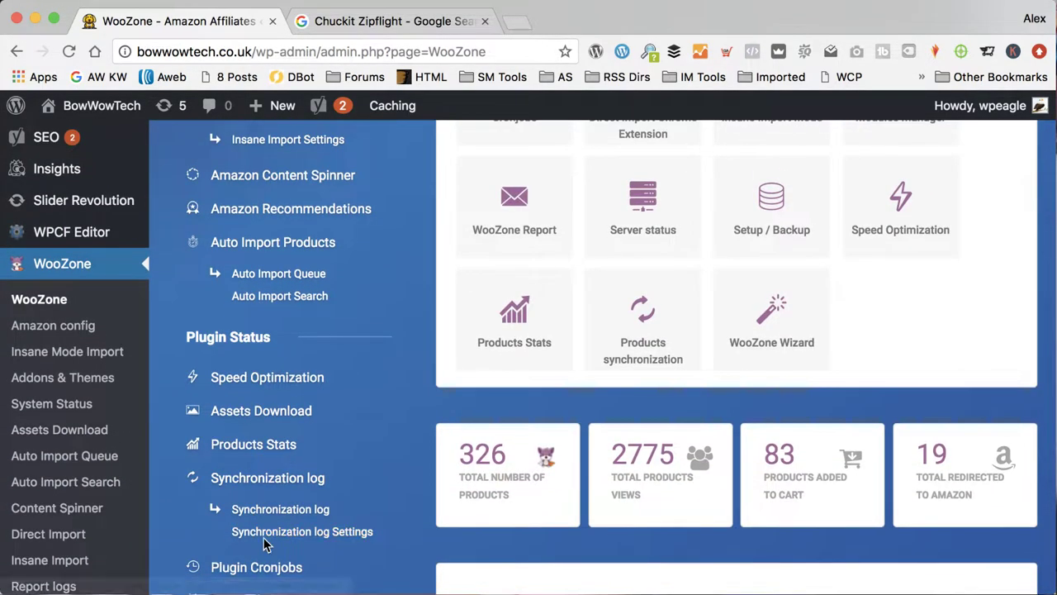
pyautogui.click(266, 537)
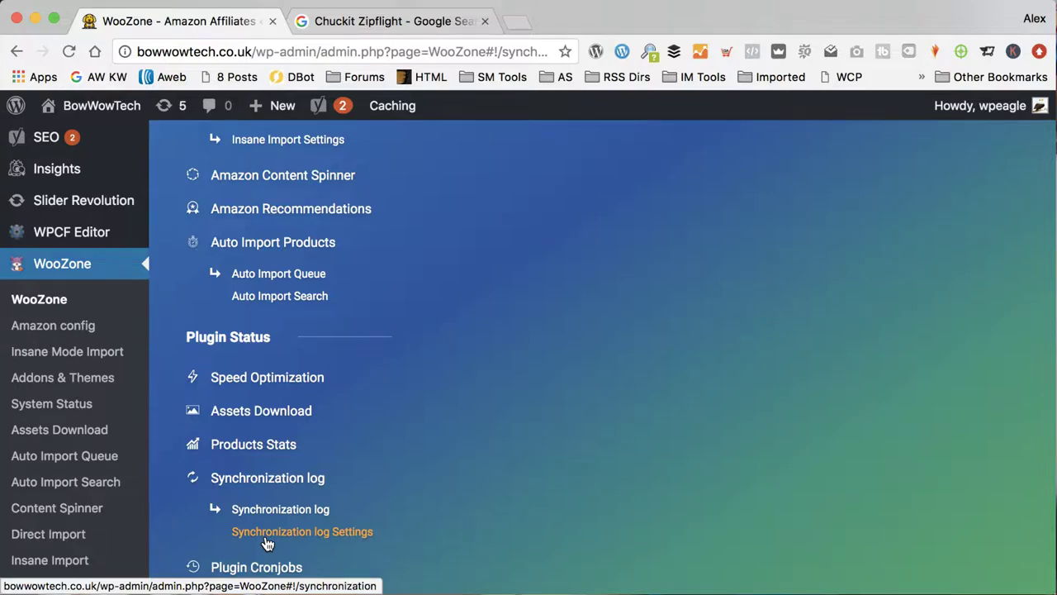
pyautogui.scroll(10, 578, 392)
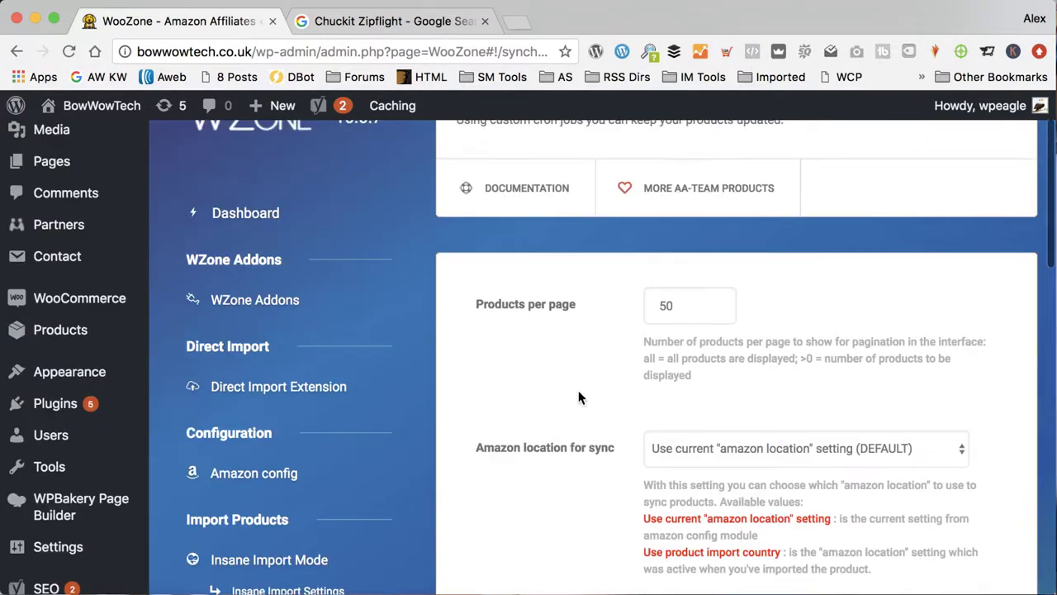
pyautogui.scroll(-10, 578, 399)
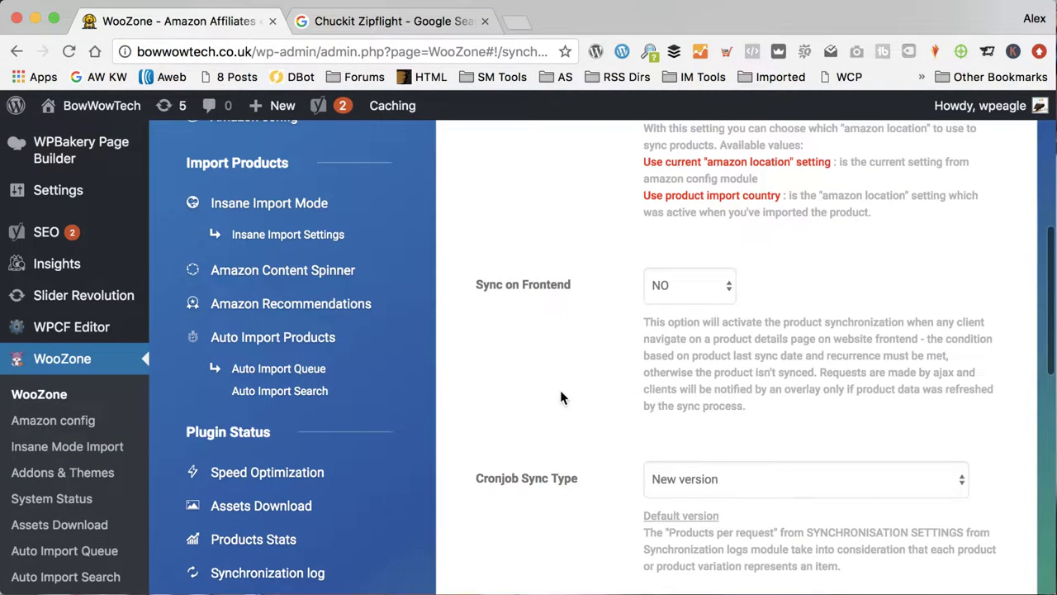
# Step: Open the WooZone Synchronization log and review the cronjob stats and the synchronisation settings below them
pyautogui.click(280, 388)
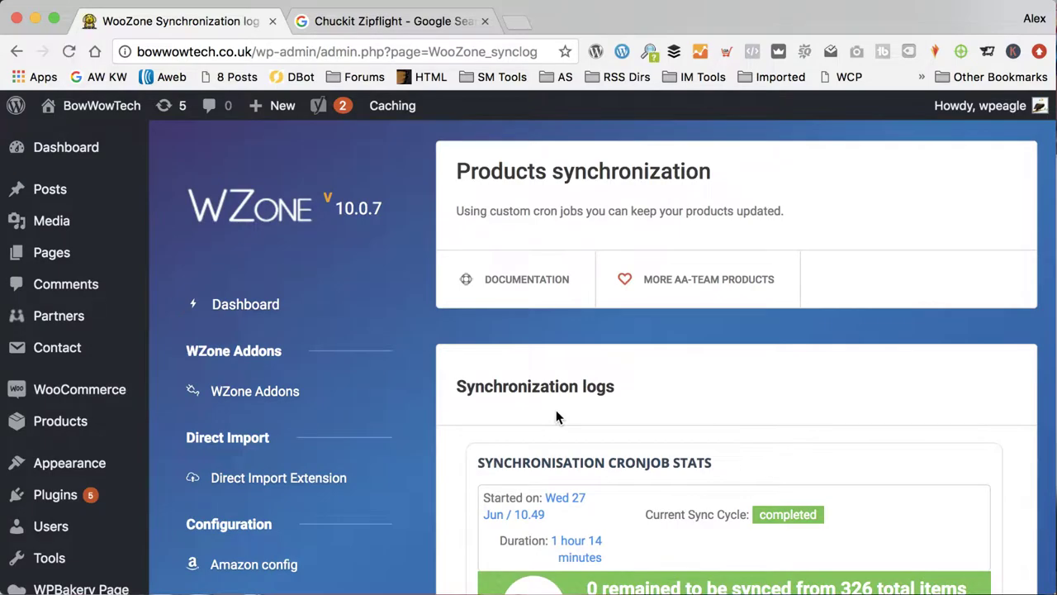
pyautogui.scroll(-5, 712, 371)
pyautogui.scroll(-2, 712, 370)
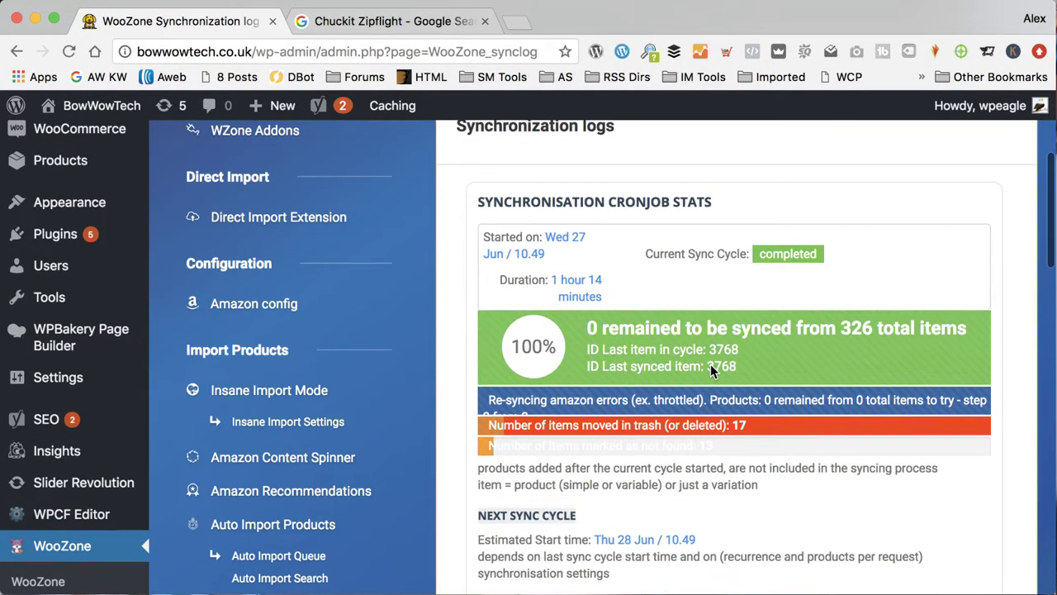
pyautogui.scroll(-10, 711, 365)
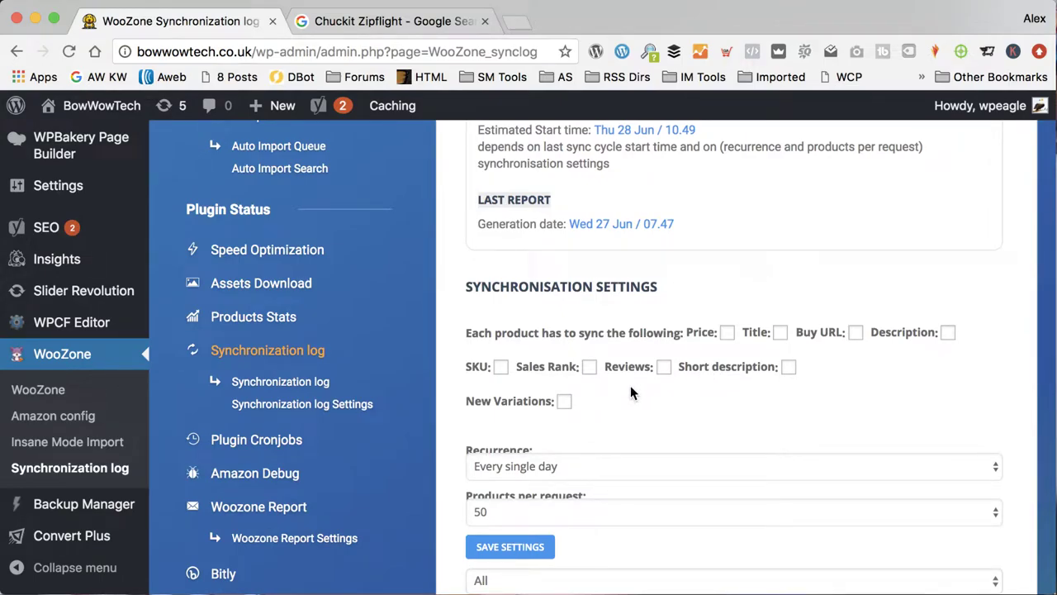
# Step: Enable product syncing for Price and New Variations only, and save the synchronisation settings
pyautogui.scroll(-1, 766, 378)
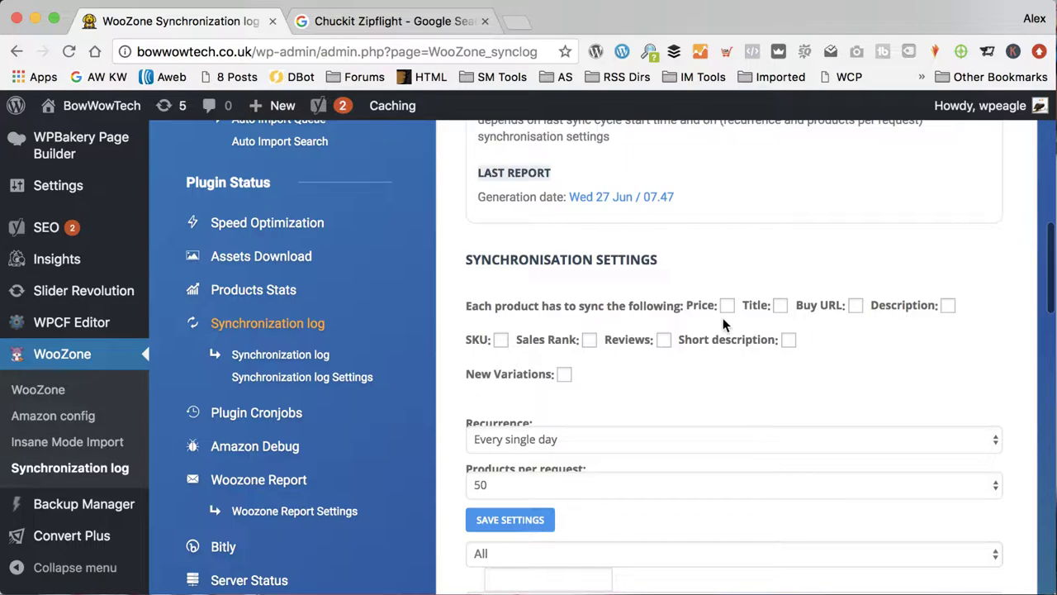
pyautogui.click(727, 306)
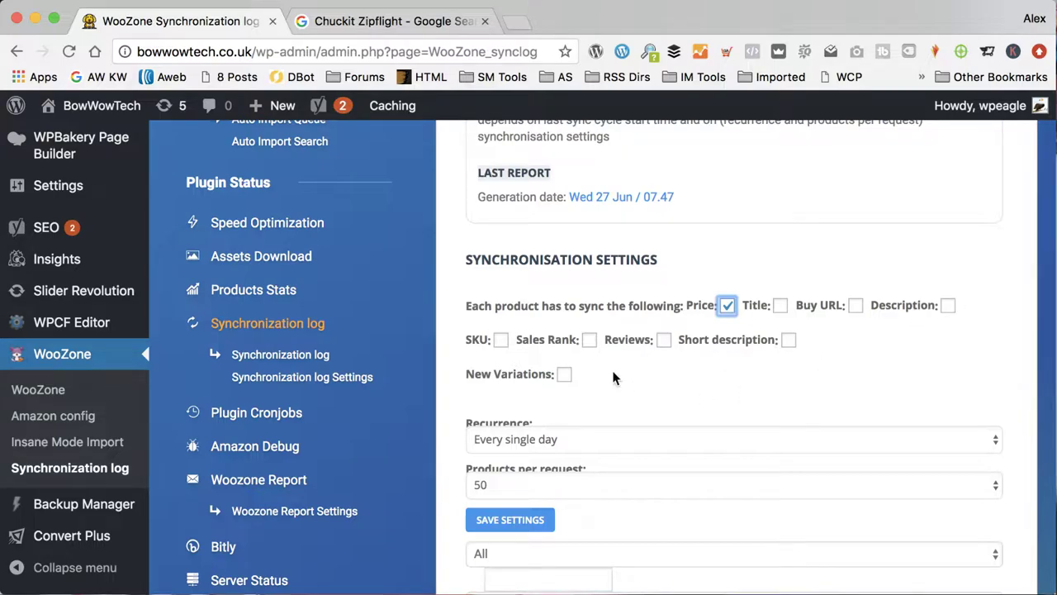
pyautogui.click(564, 375)
pyautogui.click(513, 520)
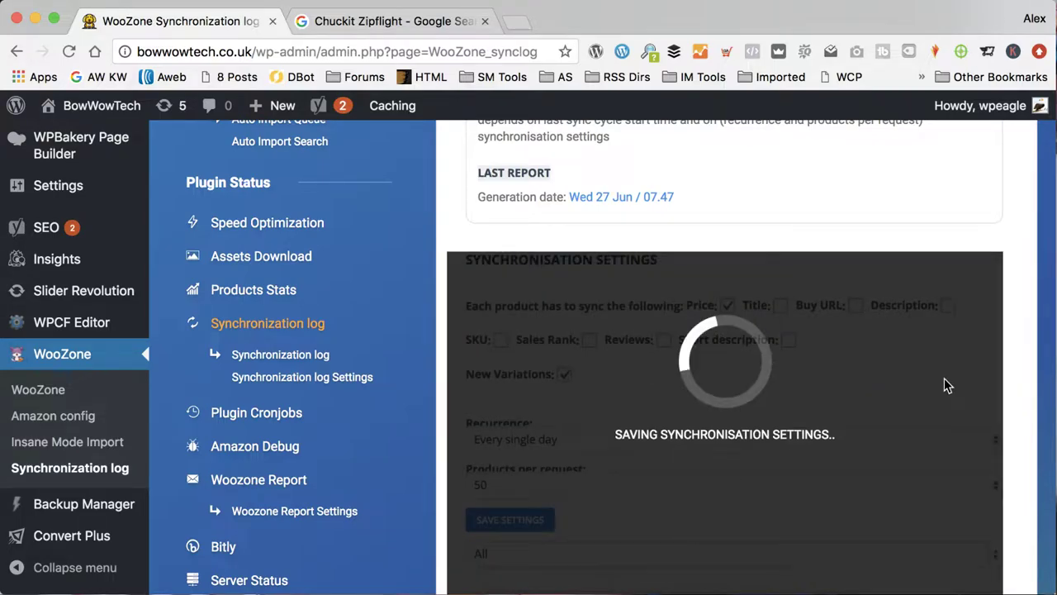